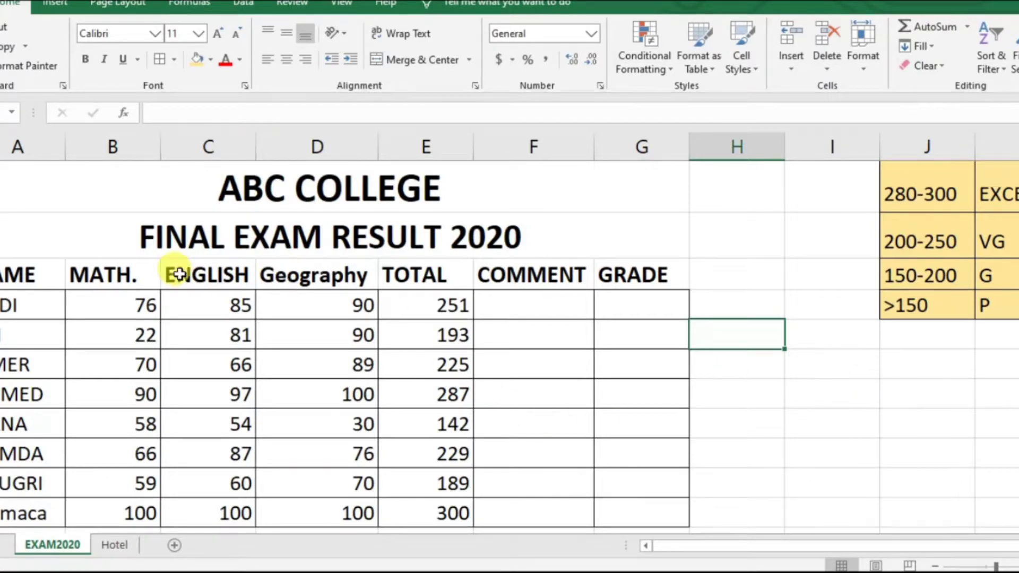
# Enter =SUM(B4:D4) in E4 to total the first student's three marks.
pyautogui.scroll(-1, 432, 275)
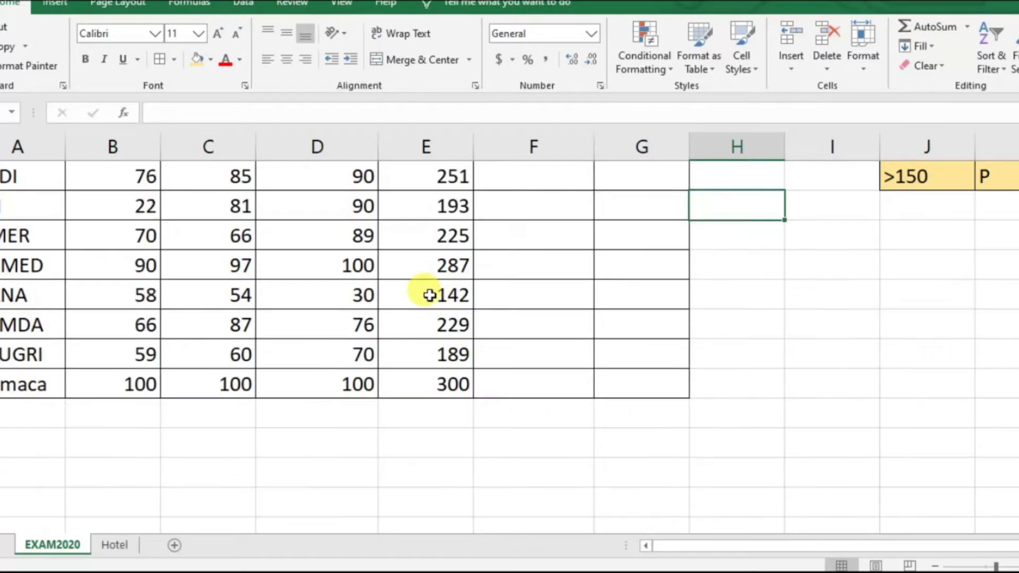
pyautogui.scroll(1, 451, 366)
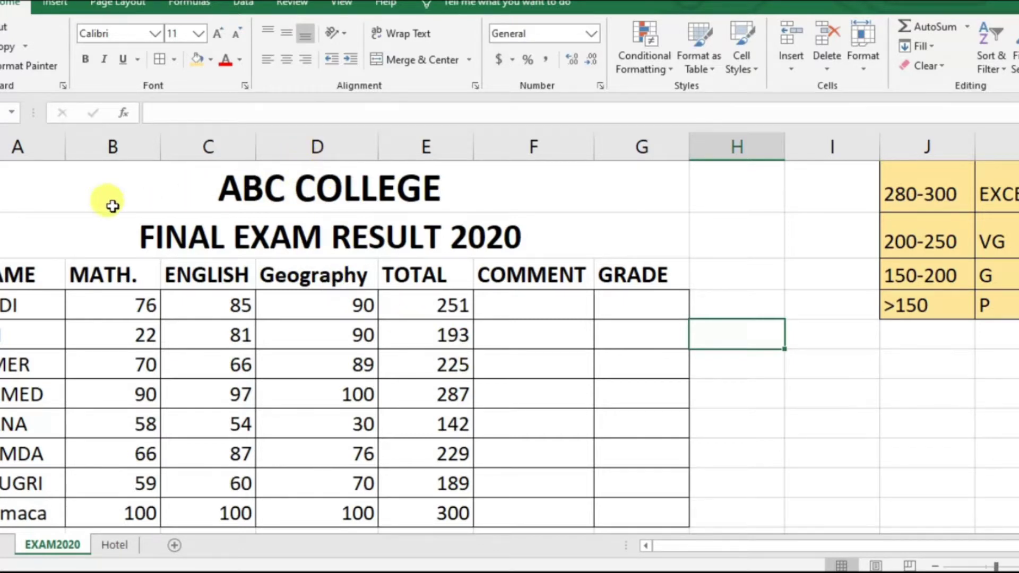
pyautogui.click(6, 194)
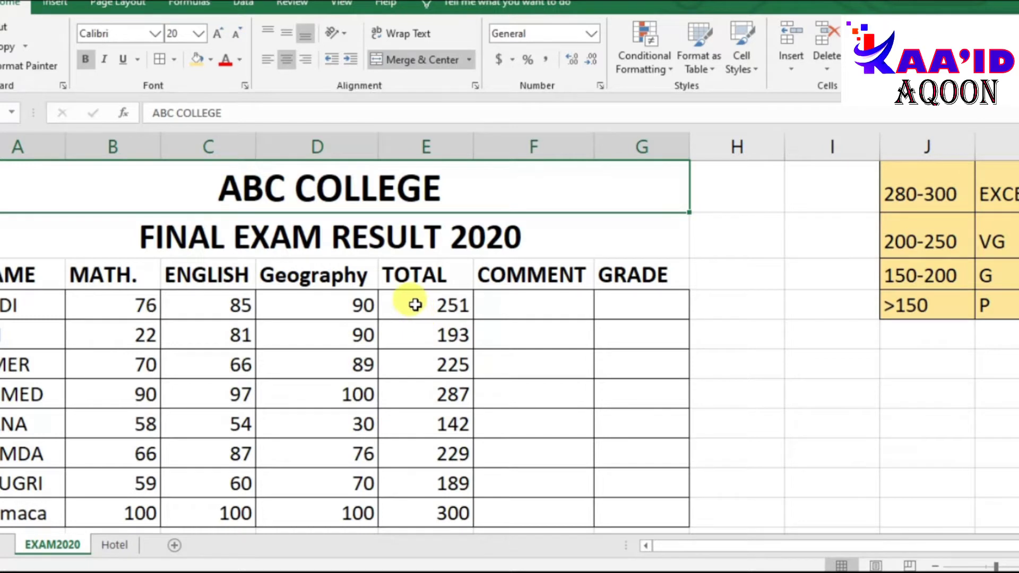
pyautogui.click(422, 305)
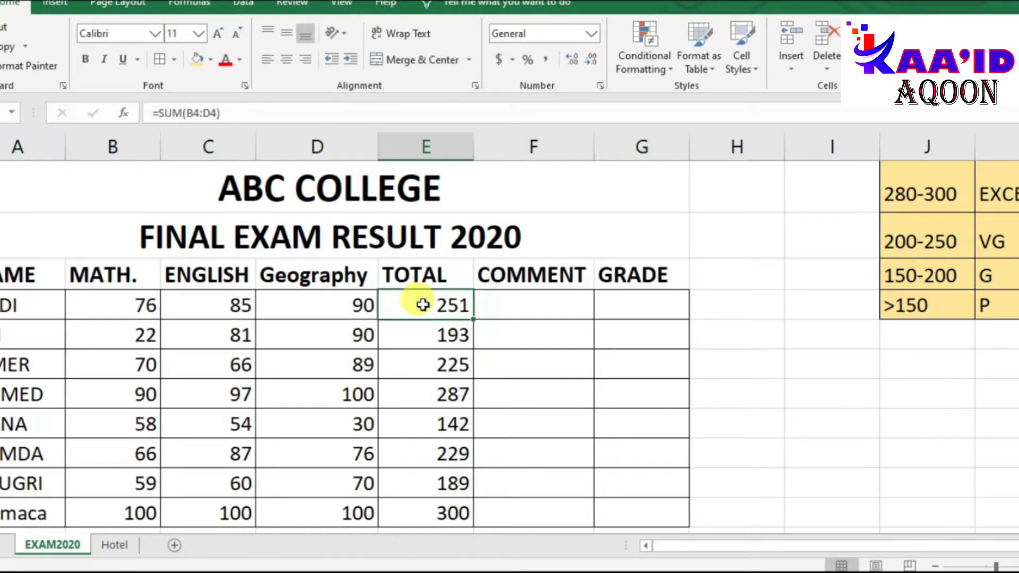
pyautogui.write('=sum')
pyautogui.press('Tab')
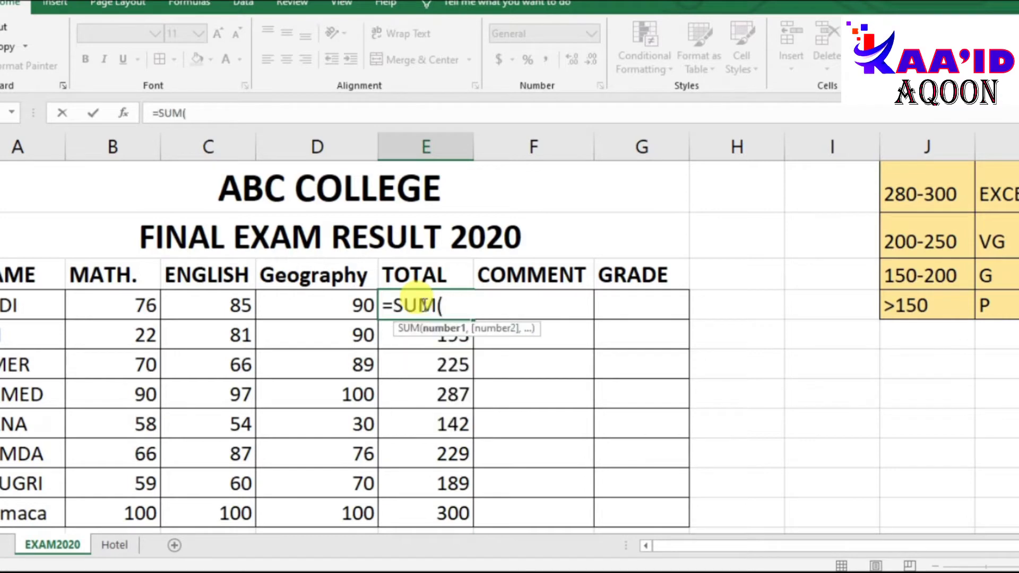
pyautogui.moveTo(141, 304); pyautogui.dragTo(297, 300)
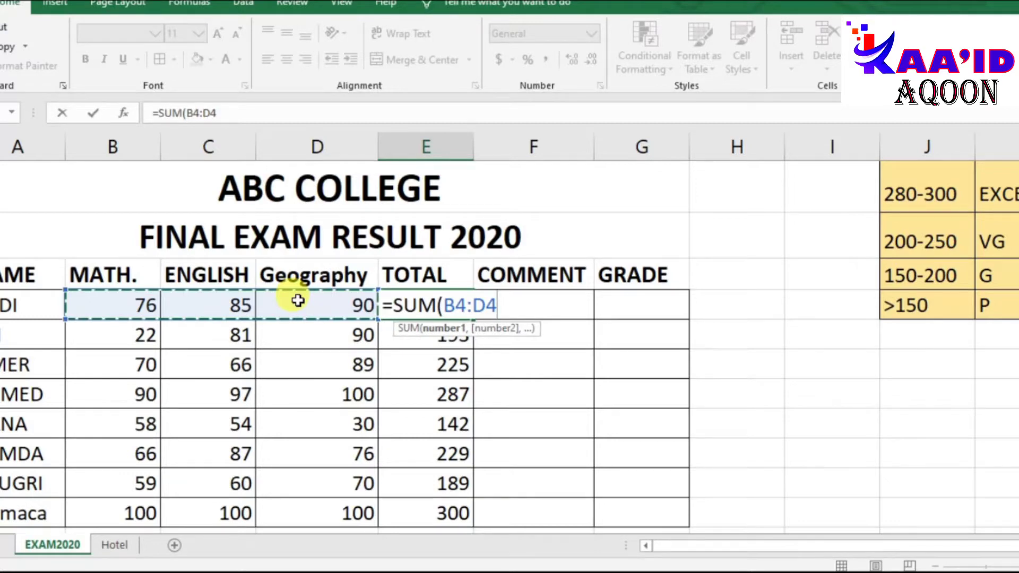
pyautogui.press('Return')
# Fill the E4 total formula down through E11.
pyautogui.click(387, 302)
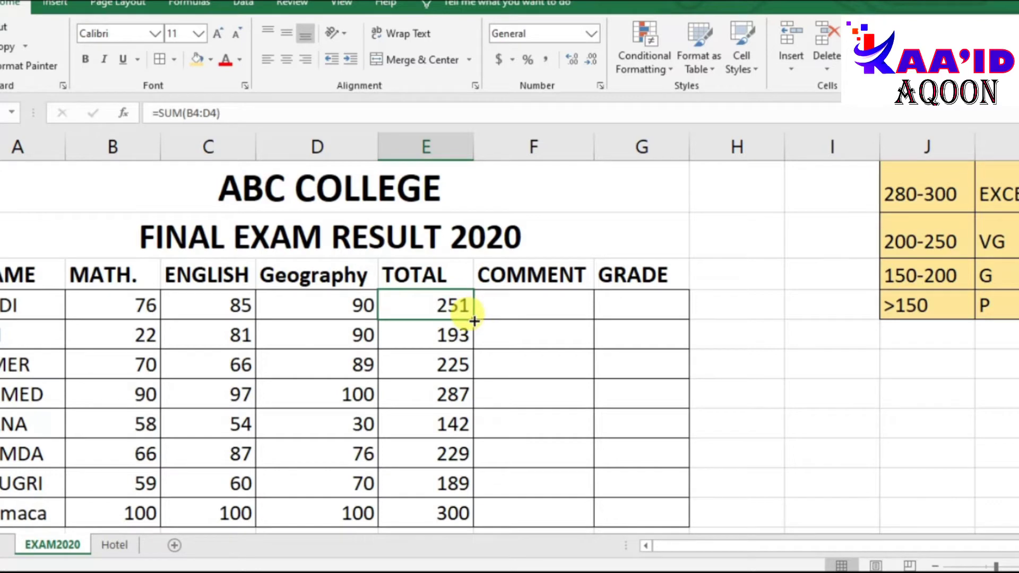
pyautogui.moveTo(475, 318); pyautogui.dragTo(456, 520)
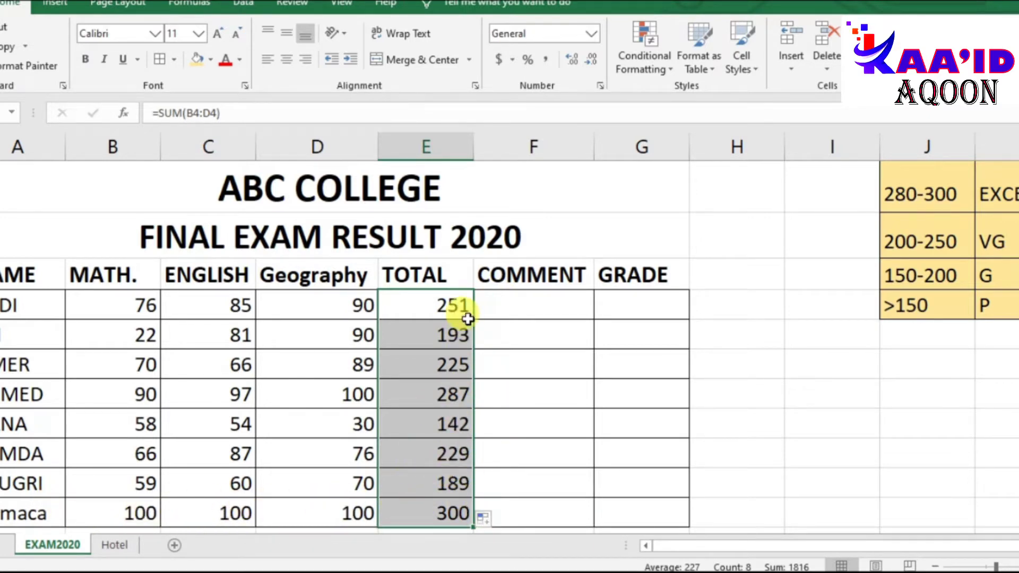
pyautogui.click(543, 304)
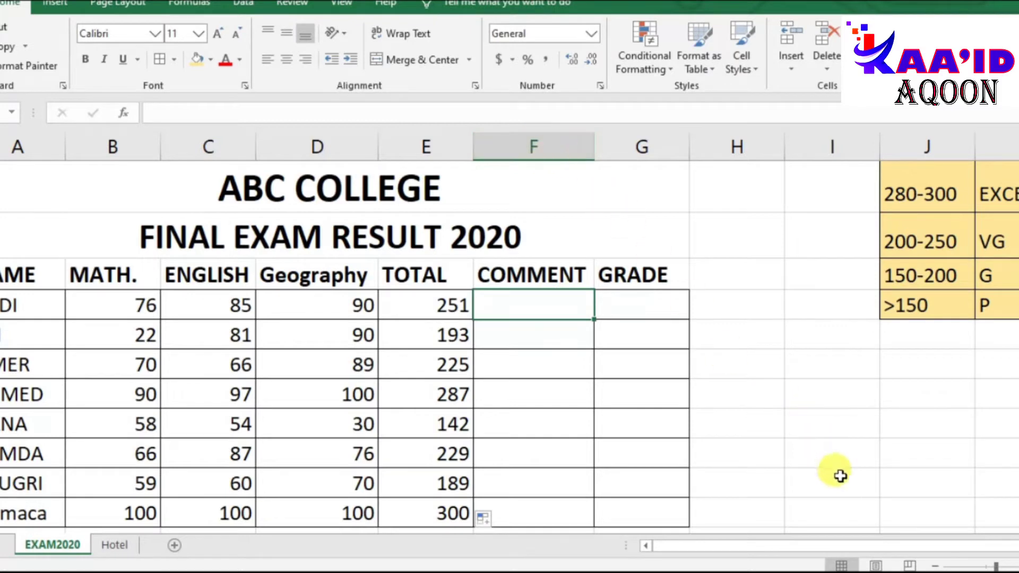
pyautogui.moveTo(873, 546); pyautogui.dragTo(908, 547)
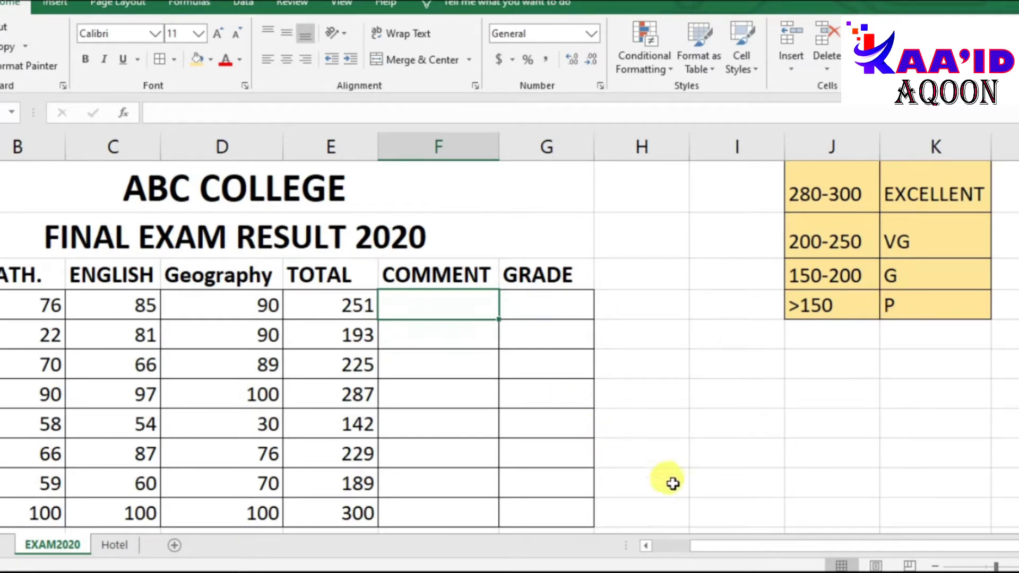
pyautogui.moveTo(718, 546); pyautogui.dragTo(649, 554)
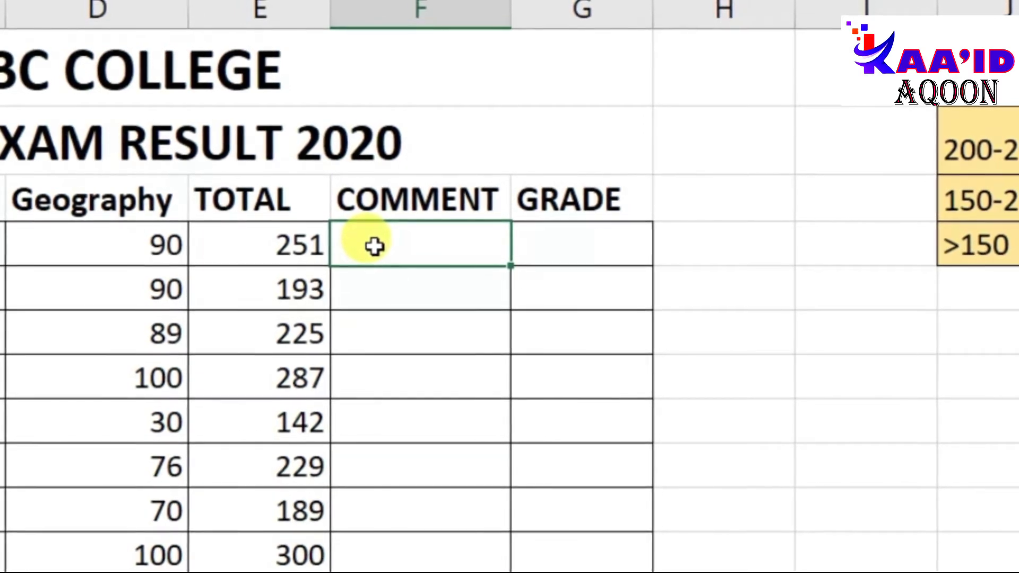
# Start F4's comment formula with IF(E4>280,"excellent" and a nested IF for more conditions.
pyautogui.write('=')
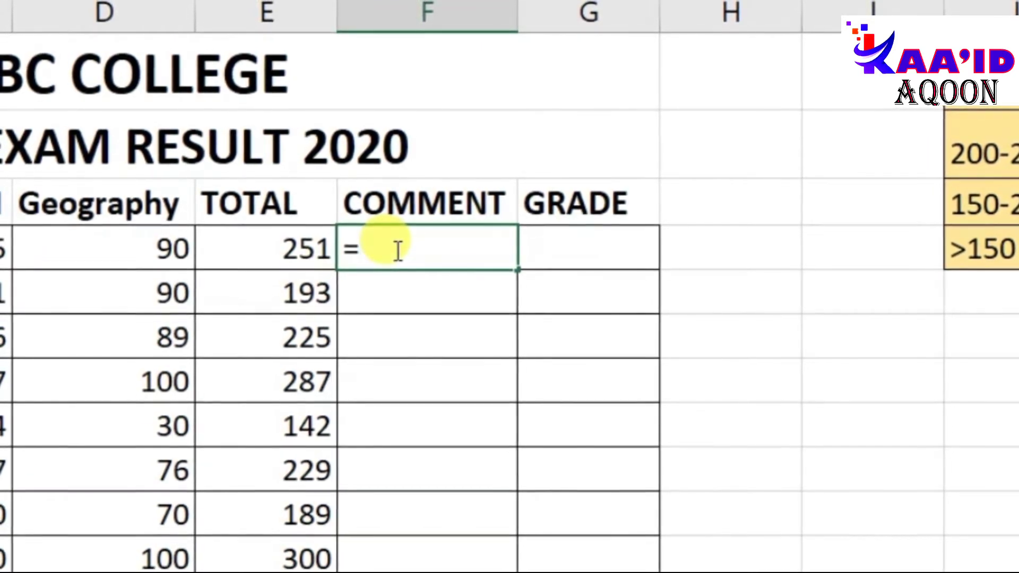
pyautogui.write('if')
pyautogui.press('Tab')
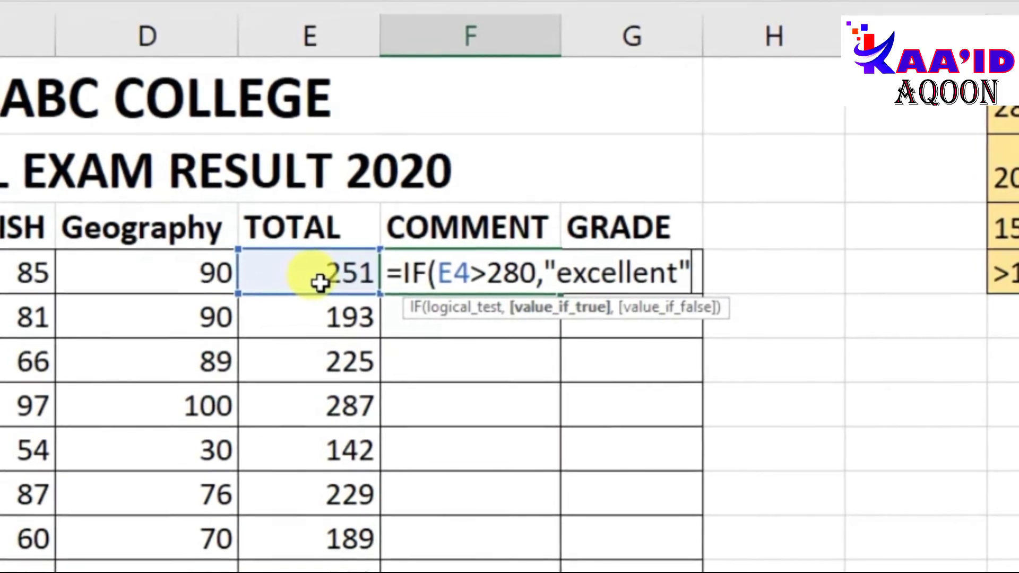
pyautogui.write(',i')
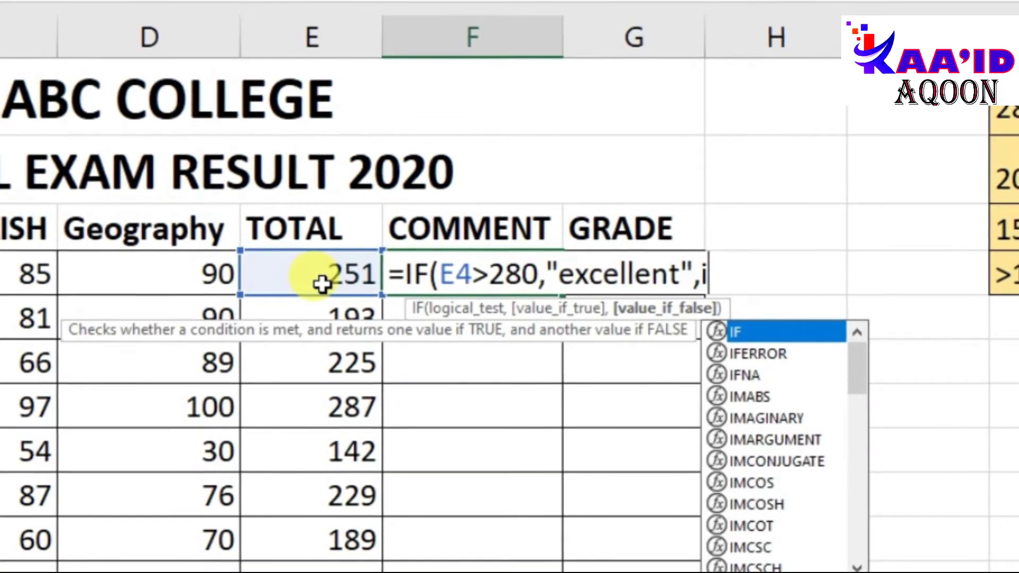
pyautogui.write('f')
pyautogui.press('Tab')
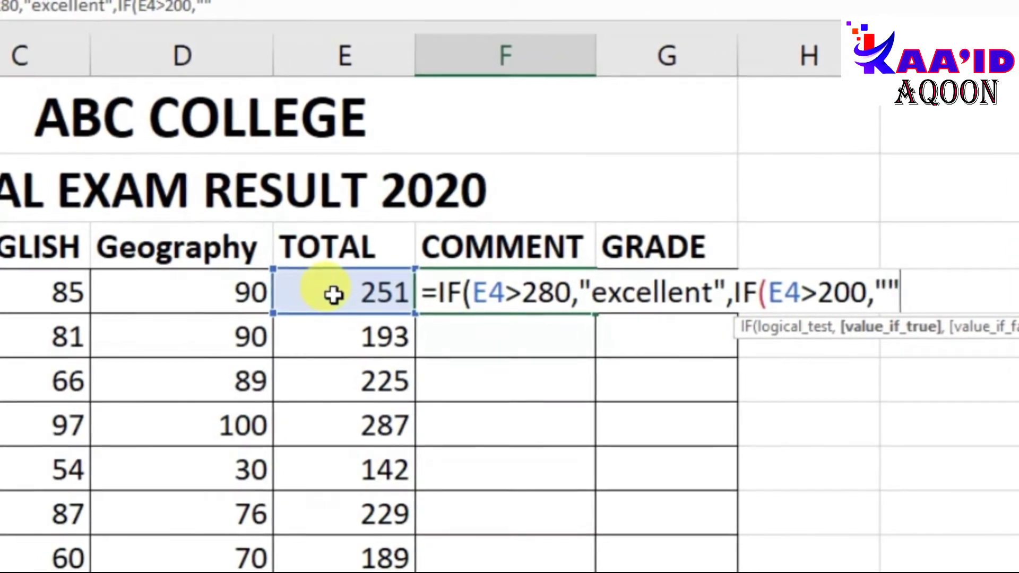
# Add the E4>200 → "Very good" condition to F4's formula and open a third IF.
pyautogui.write('V')
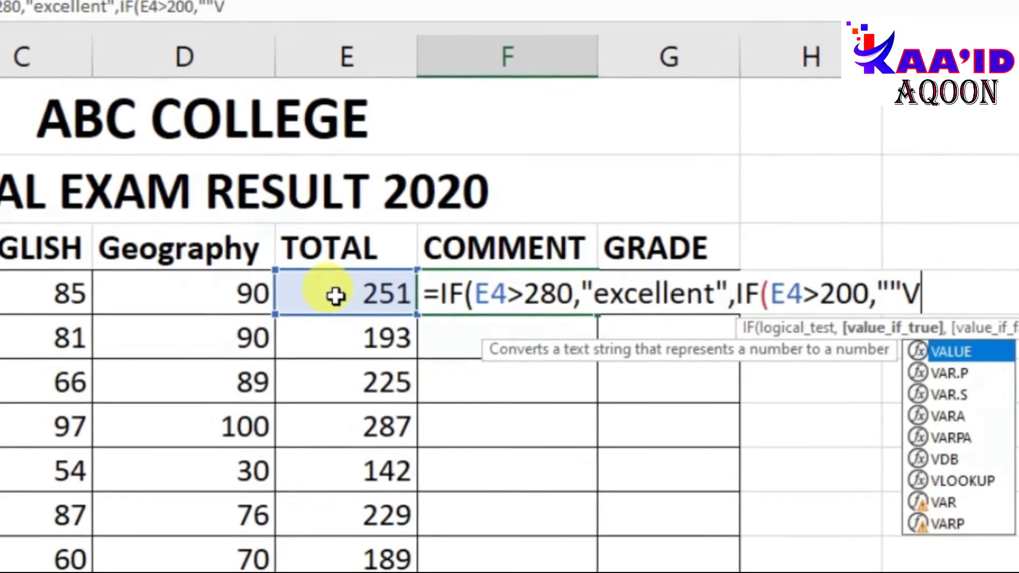
pyautogui.press('BackSpace')
pyautogui.press('BackSpace')
pyautogui.write('Very good')
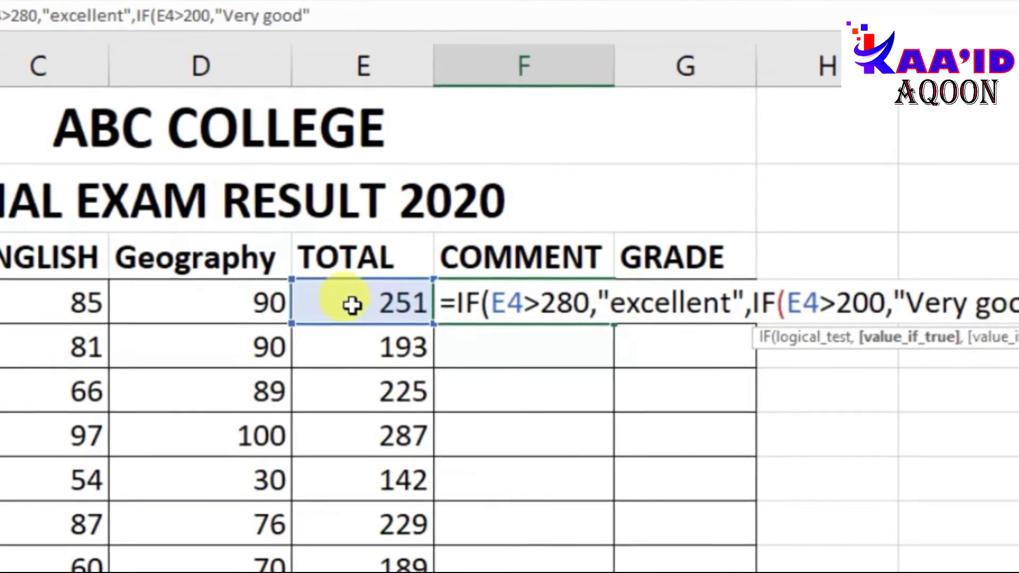
pyautogui.write(',')
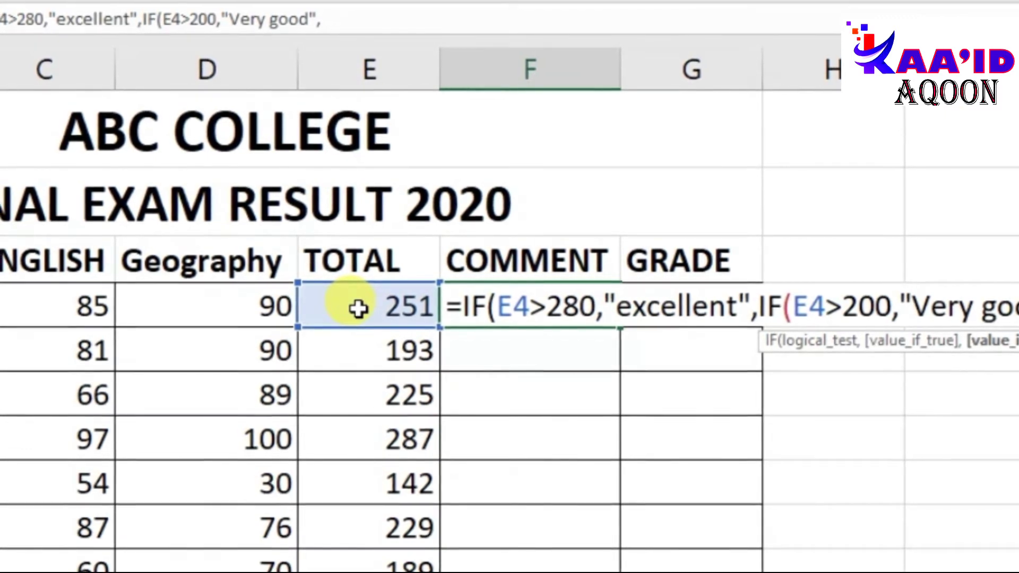
pyautogui.write('if')
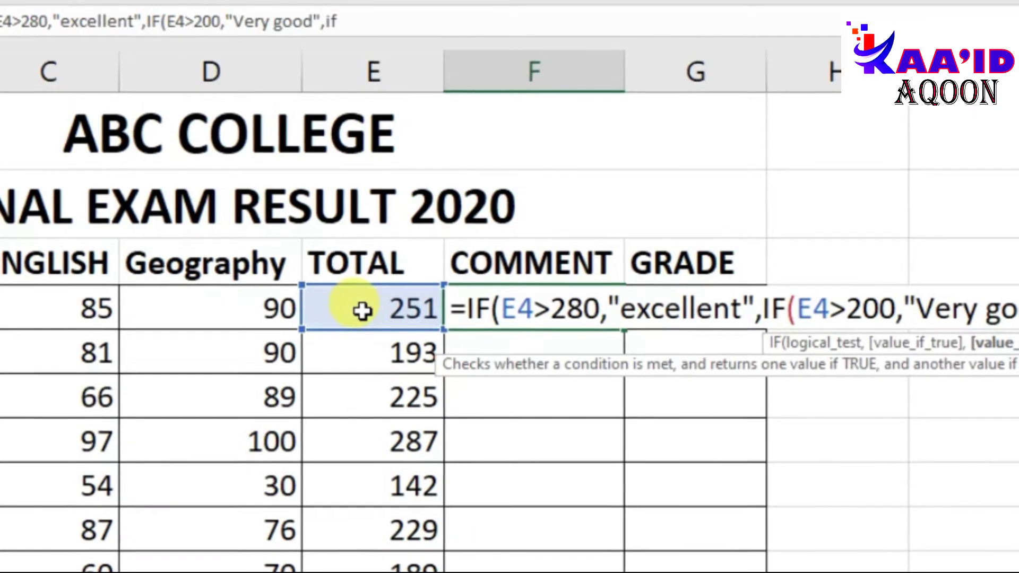
pyautogui.write('(')
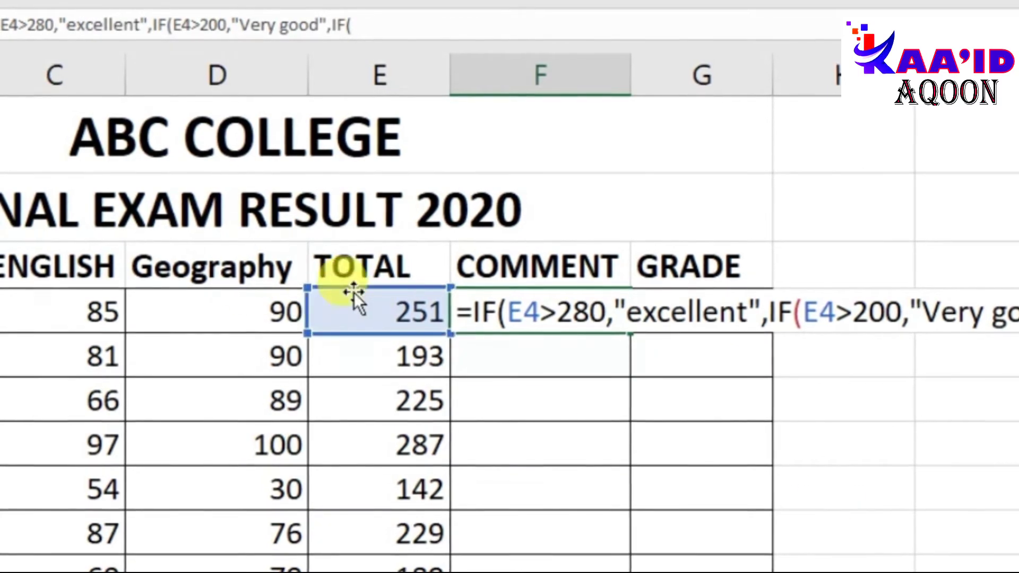
# Add the third condition E4>150 giving "Good", with "Poor" for lower totals.
pyautogui.click(392, 318)
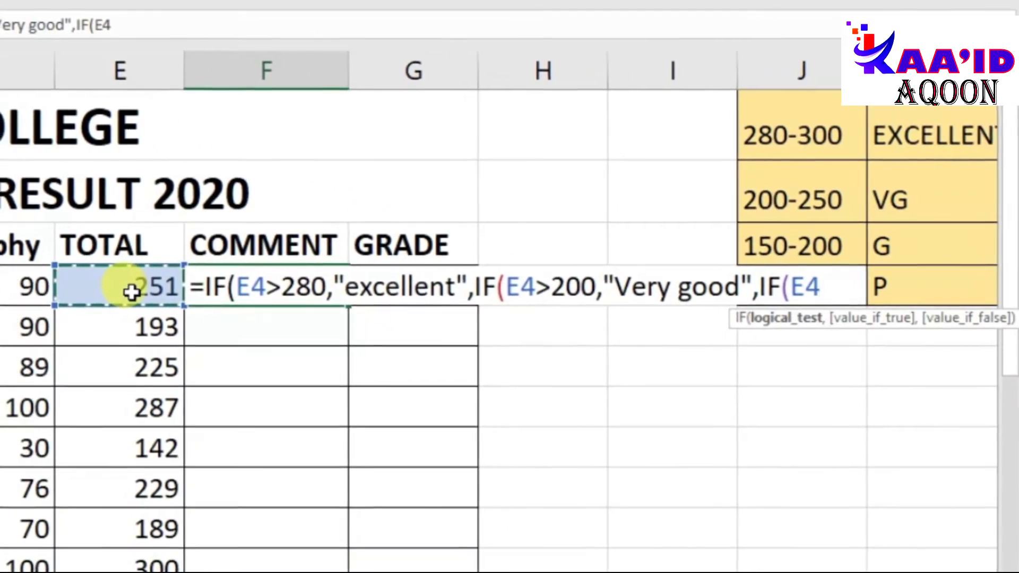
pyautogui.write('>')
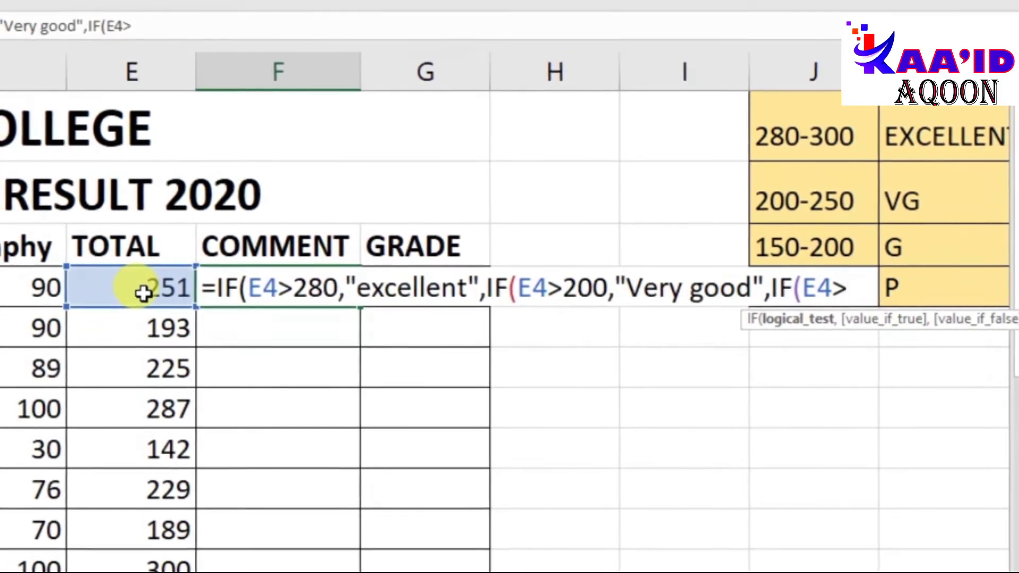
pyautogui.write('150')
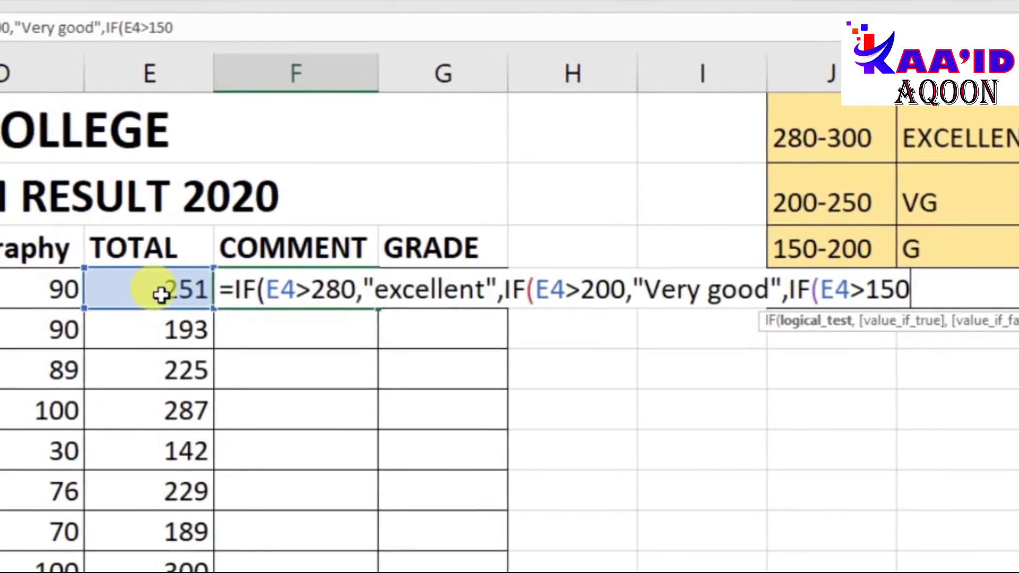
pyautogui.write(',')
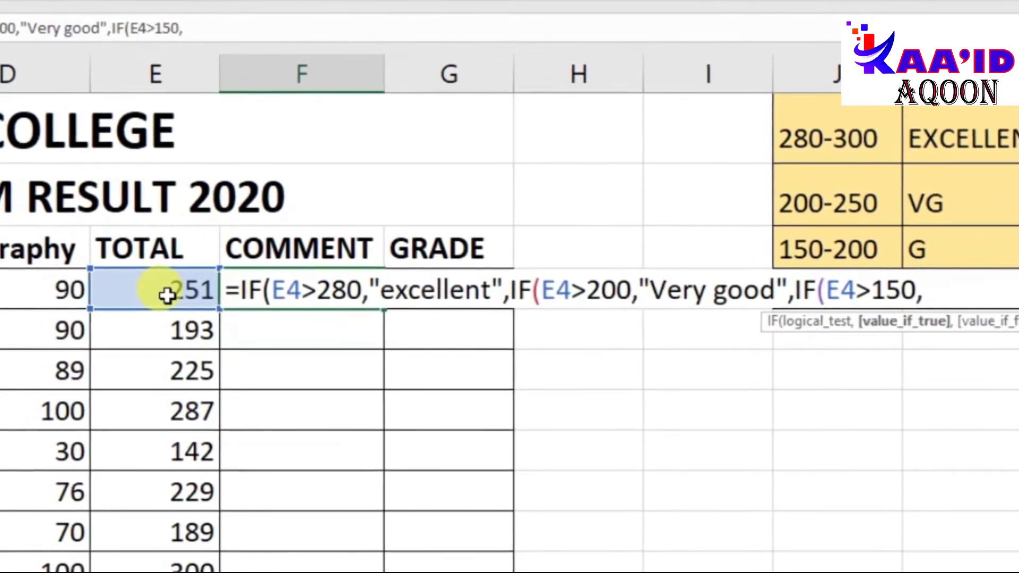
pyautogui.write('"')
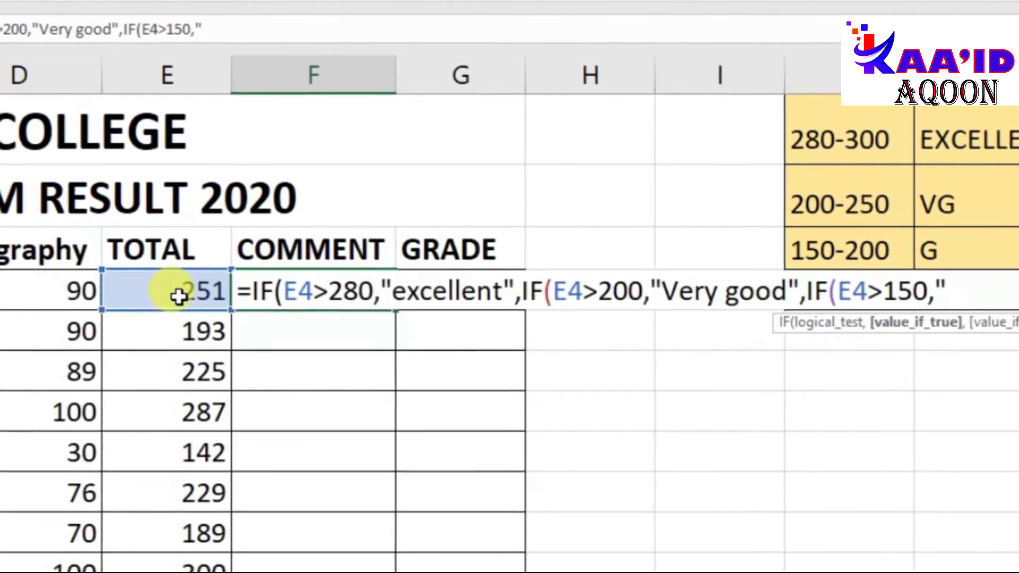
pyautogui.write('Good"')
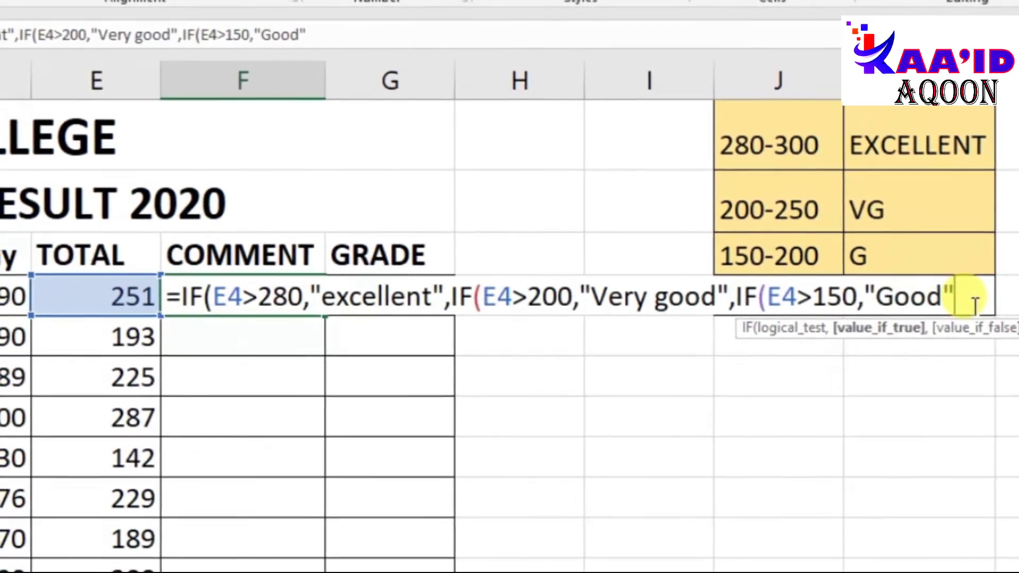
pyautogui.write(',')
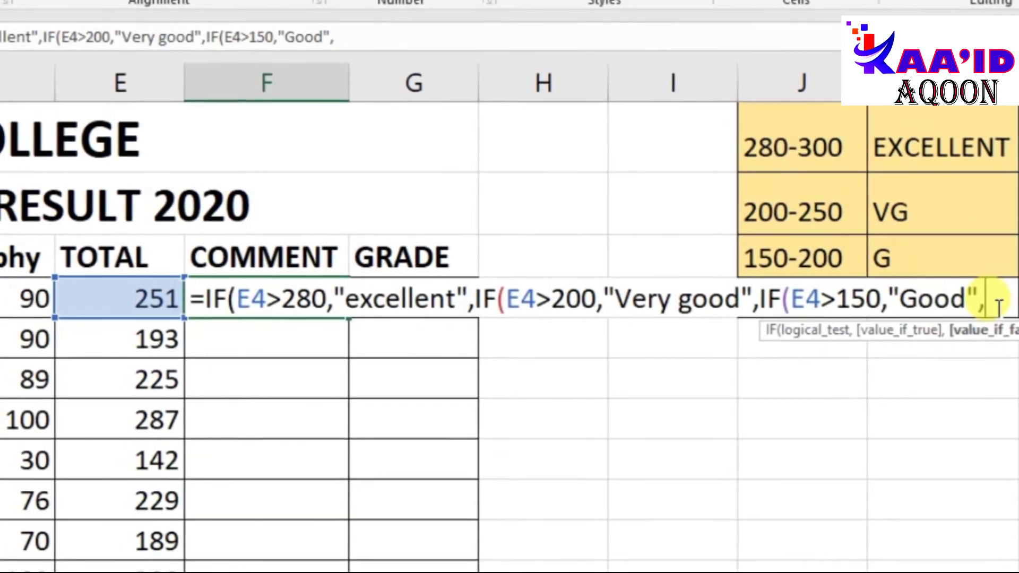
pyautogui.write('"')
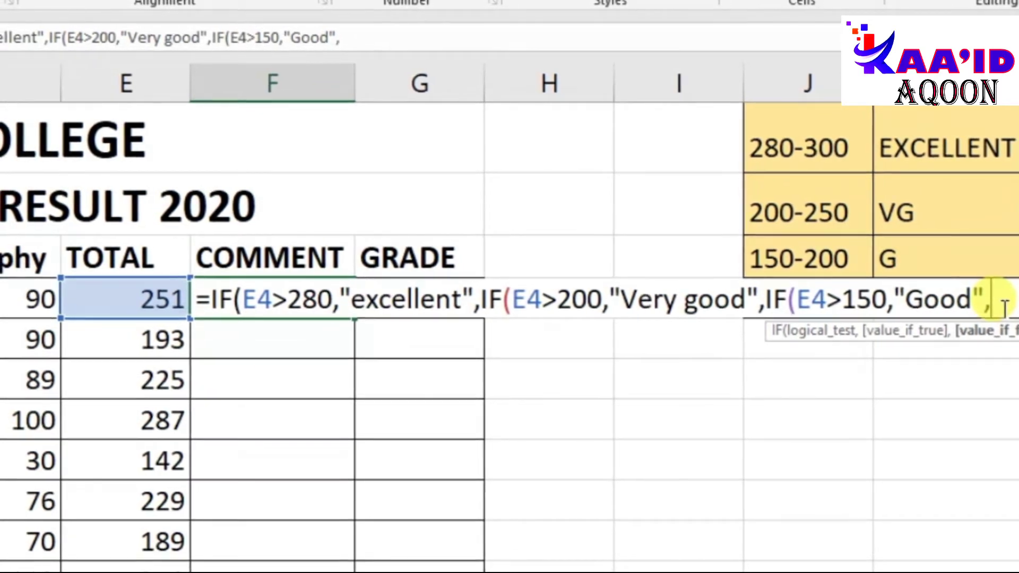
pyautogui.write('Poor"')
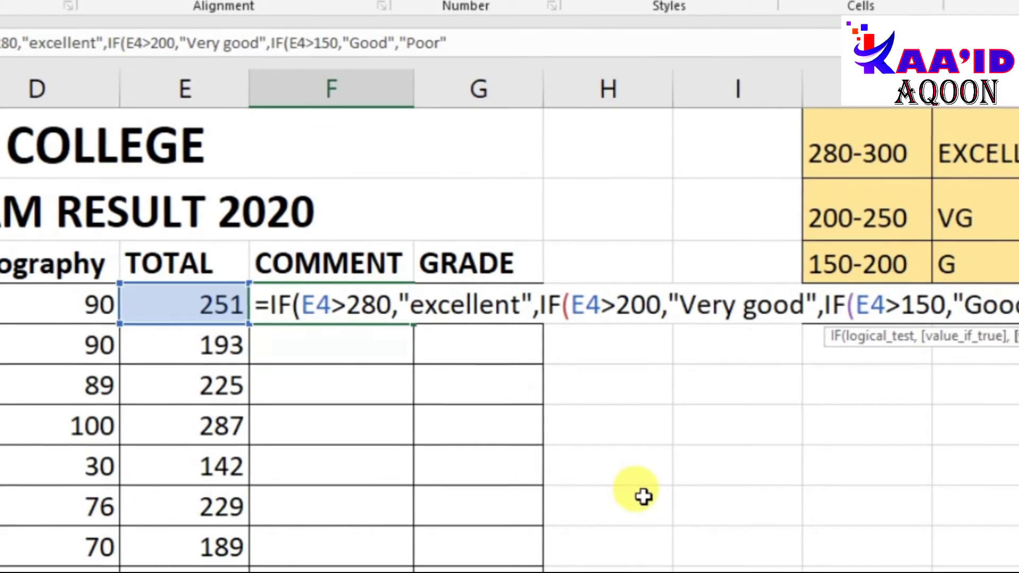
# Close the nested IF parentheses so F4 shows "Very good" for the 251 total.
pyautogui.write(')')
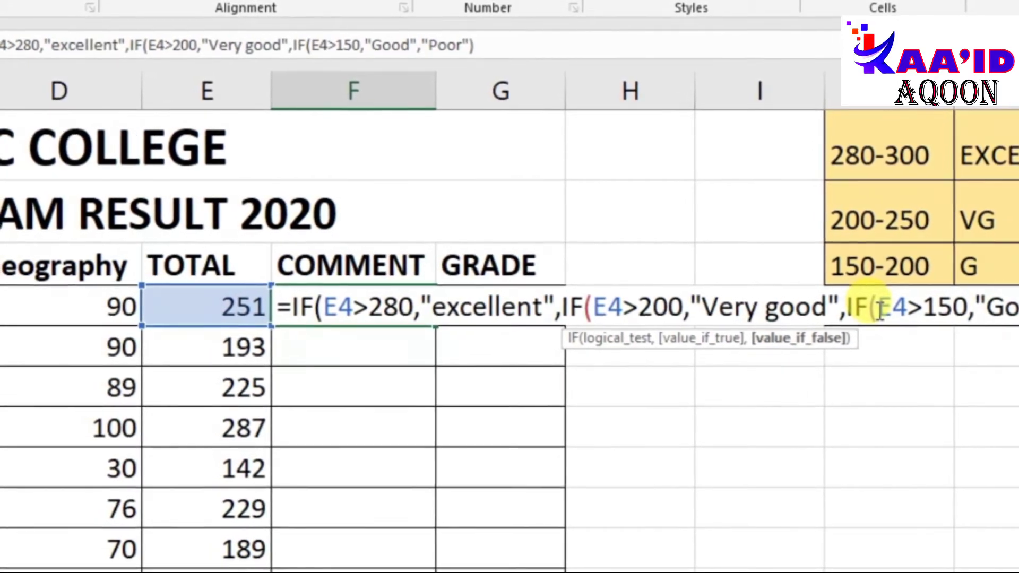
pyautogui.write(')')
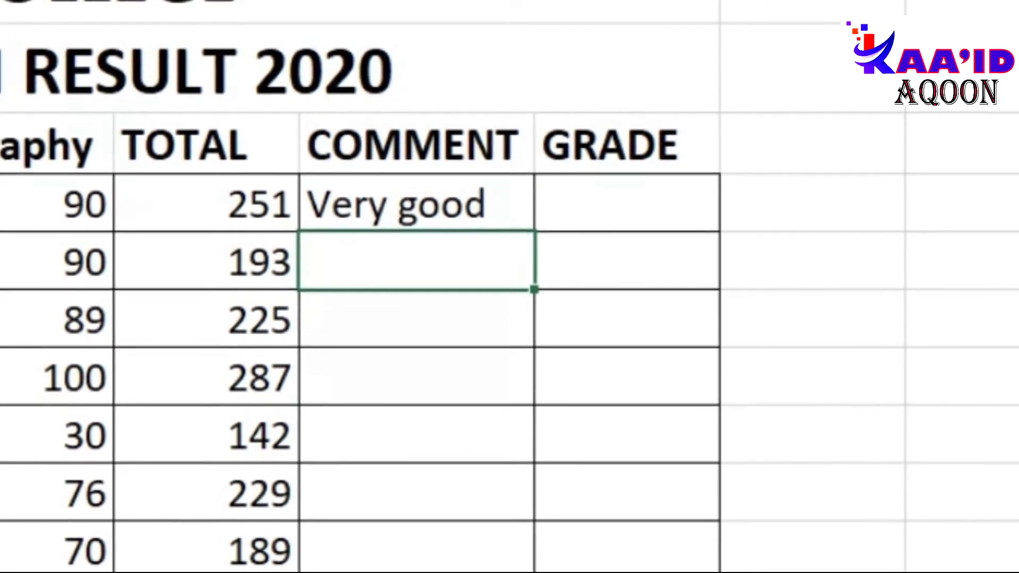
# Copy F4's comment formula down to F11, then check it in the Poor row.
pyautogui.click(448, 216)
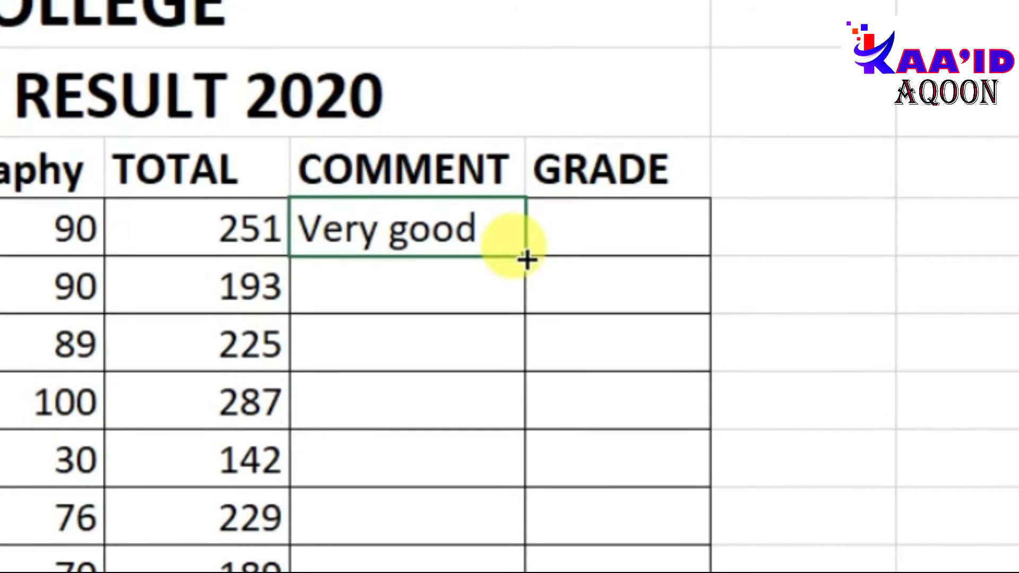
pyautogui.moveTo(524, 269); pyautogui.dragTo(484, 571)
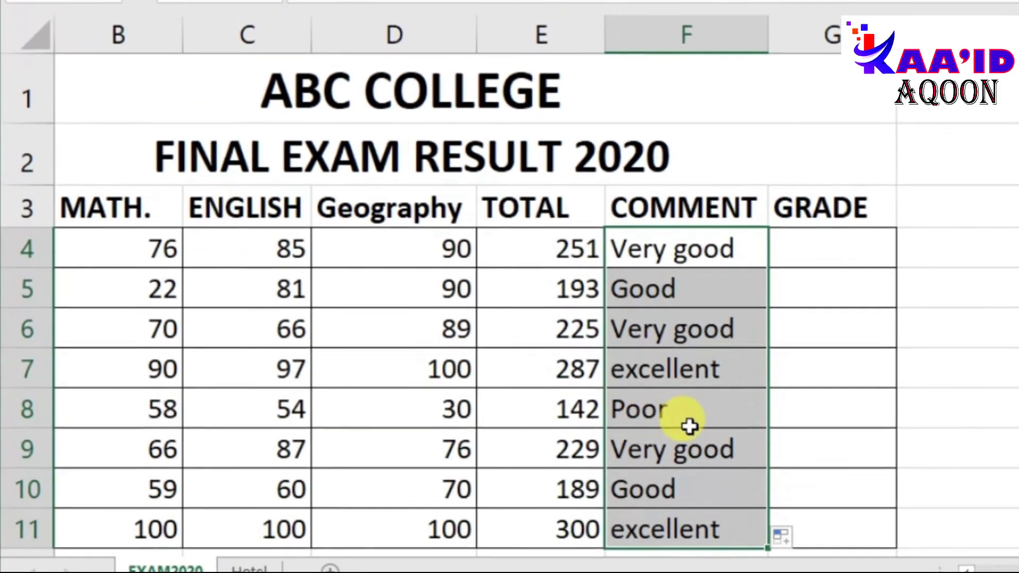
pyautogui.click(648, 412)
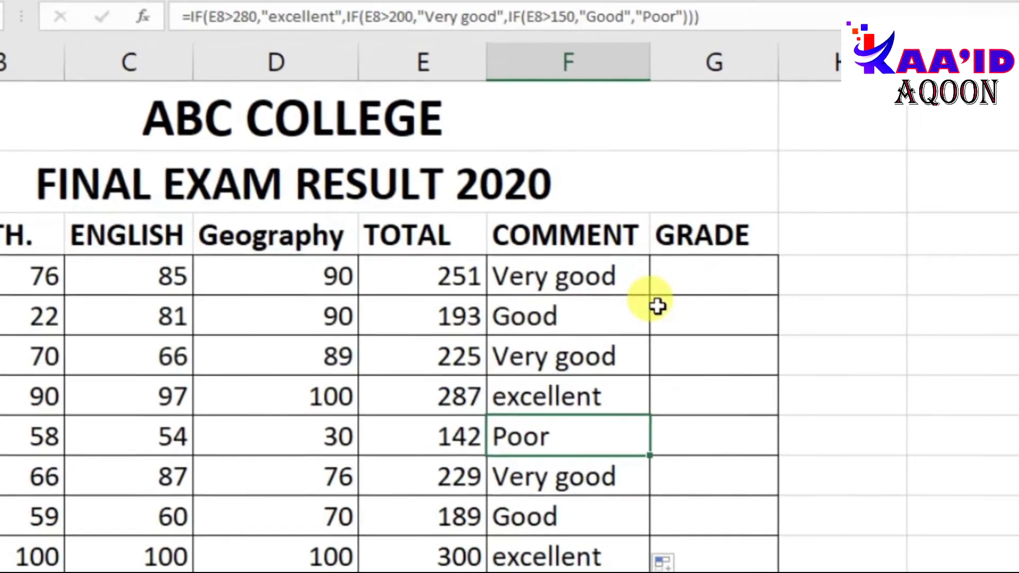
# Select G4, the first GRADE cell, to begin a formula.
pyautogui.click(691, 282)
pyautogui.write('=')
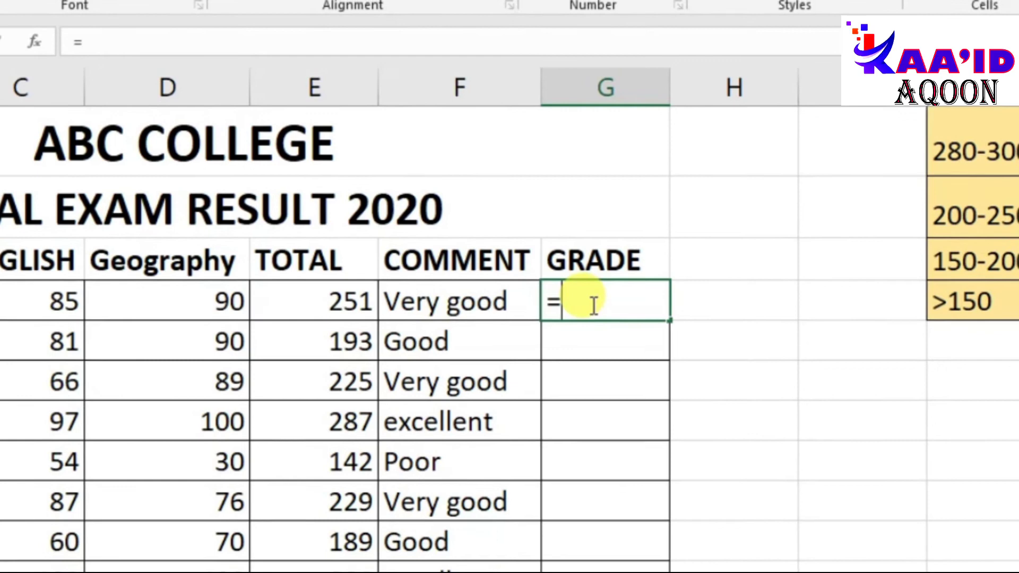
# Begin G4's grade formula as =IF(F4="Excellent","A".
pyautogui.write('i')
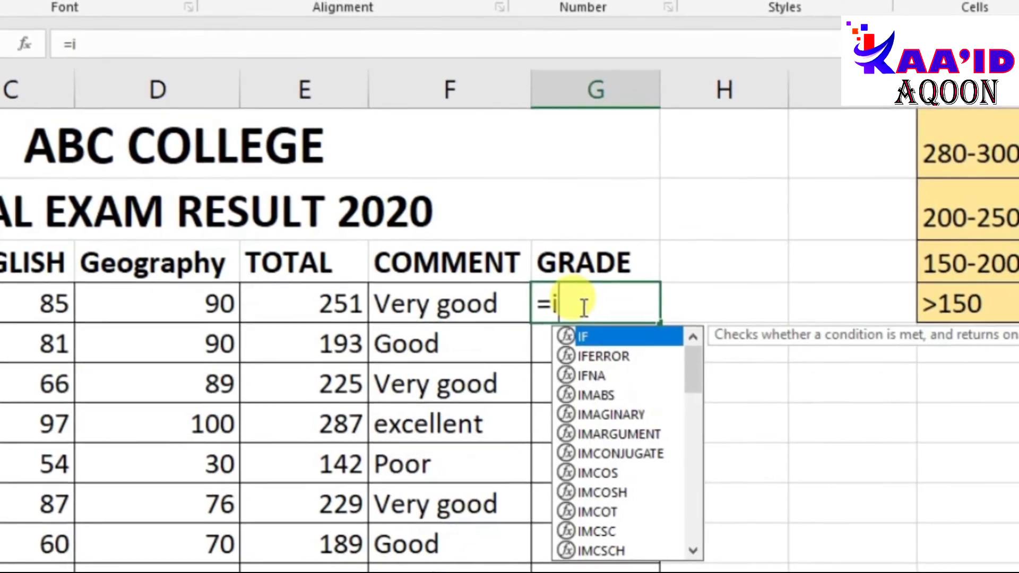
pyautogui.write('f')
pyautogui.press('Tab')
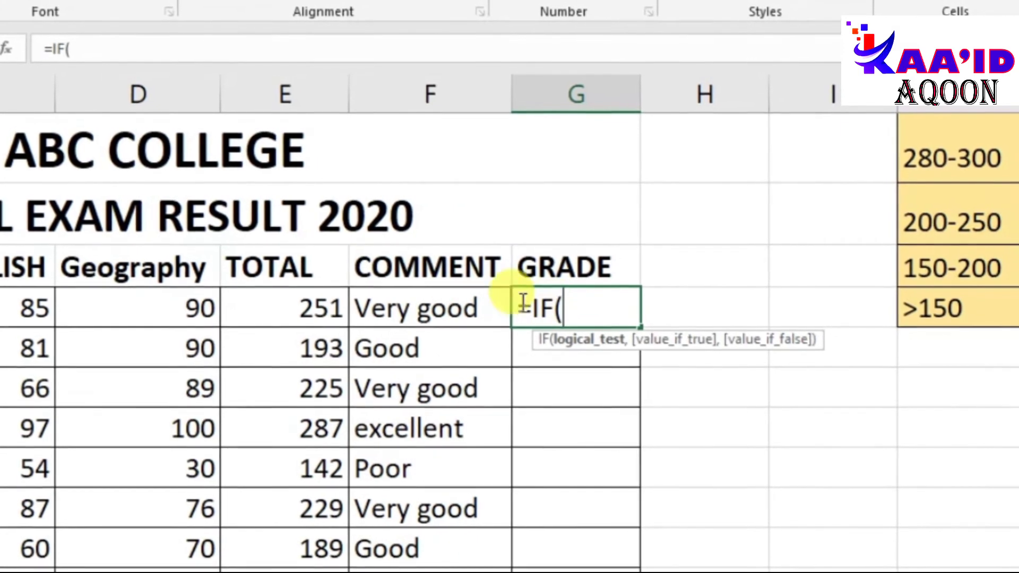
pyautogui.click(417, 310)
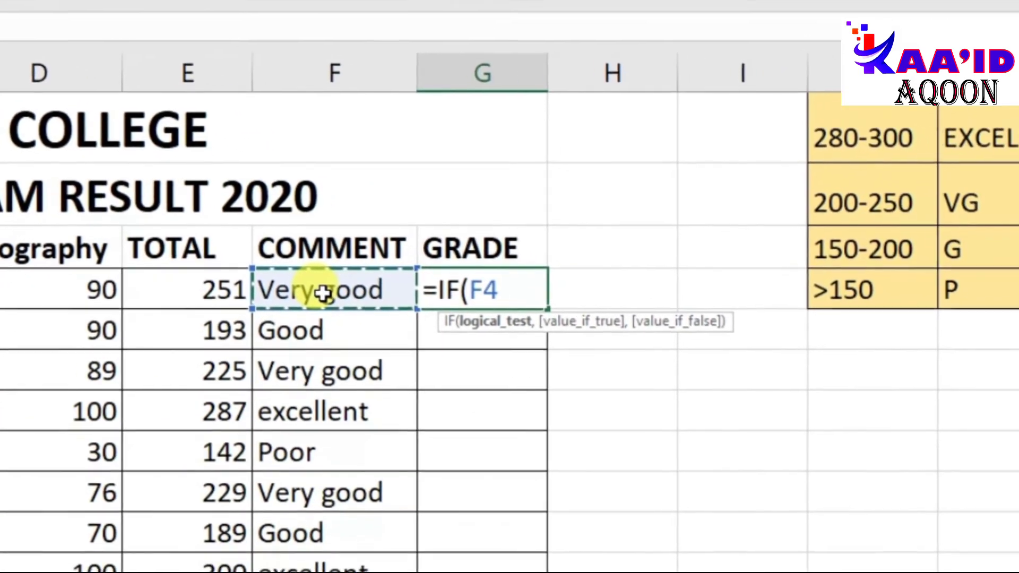
pyautogui.write('=')
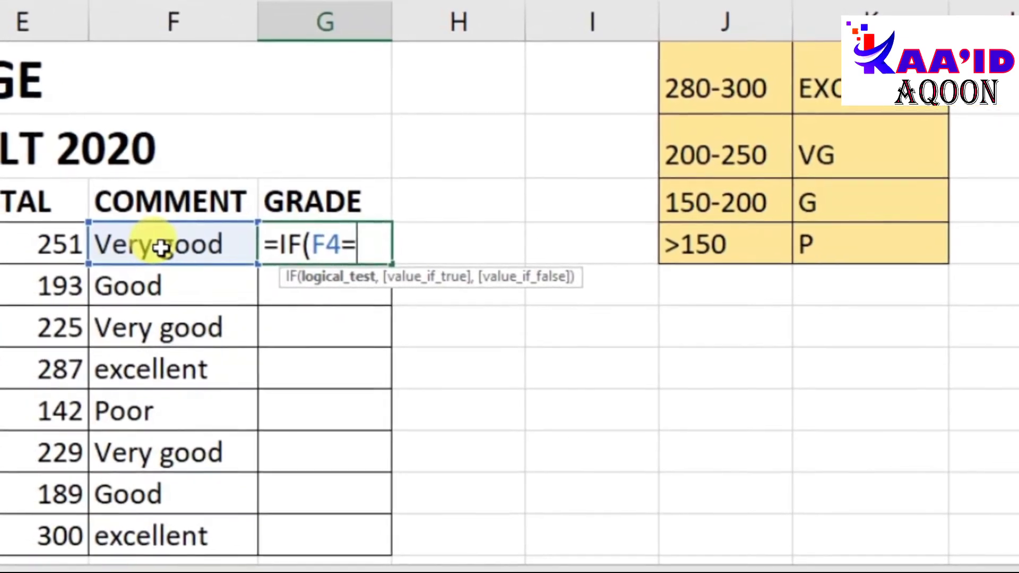
pyautogui.write('"')
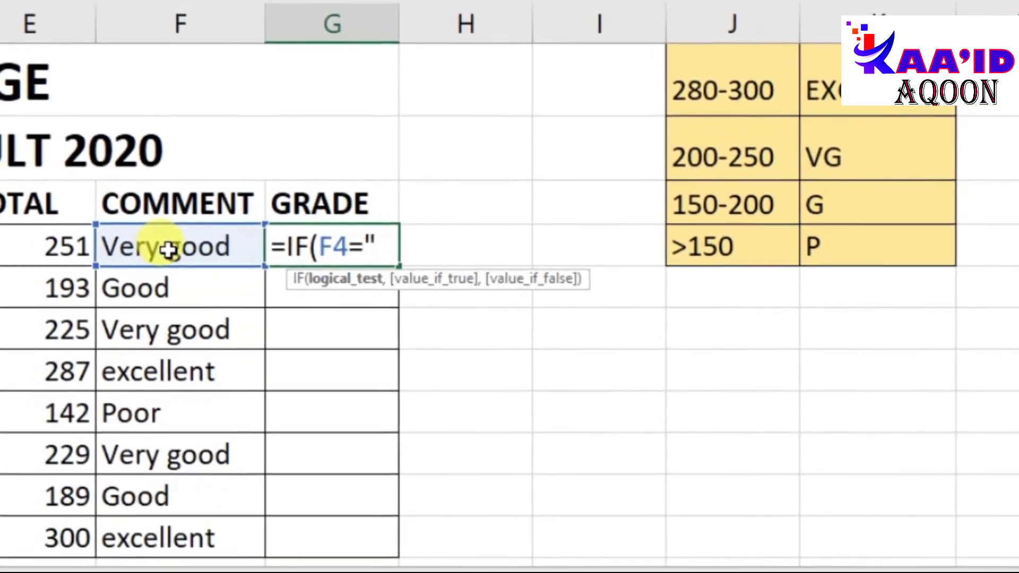
pyautogui.write('Ver')
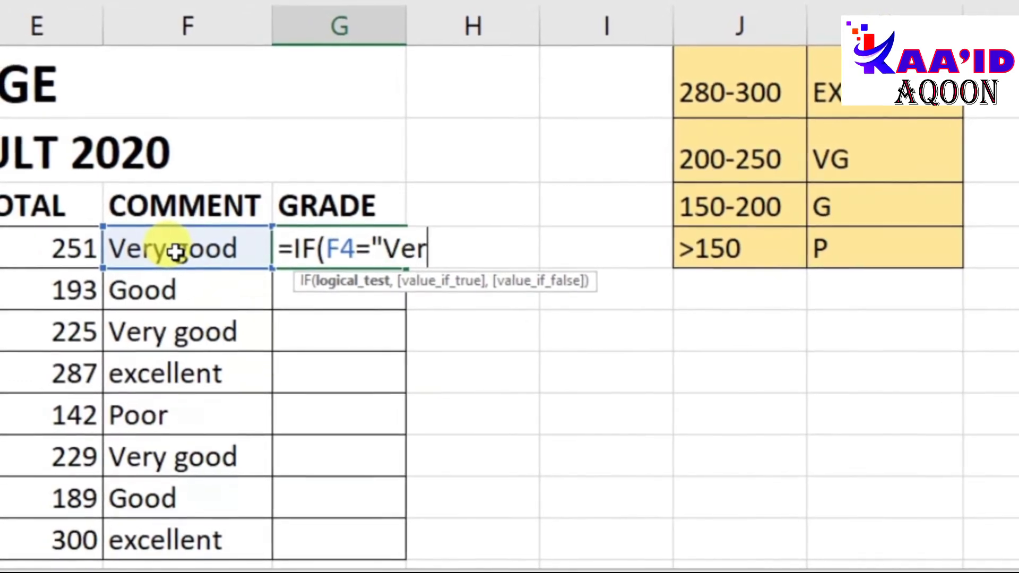
pyautogui.write('y good')
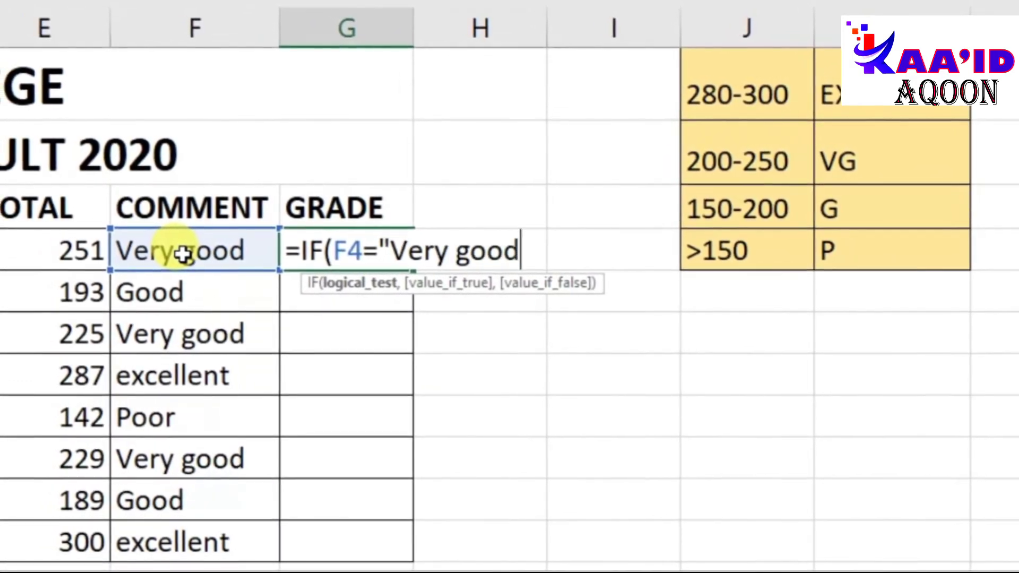
pyautogui.write('",')
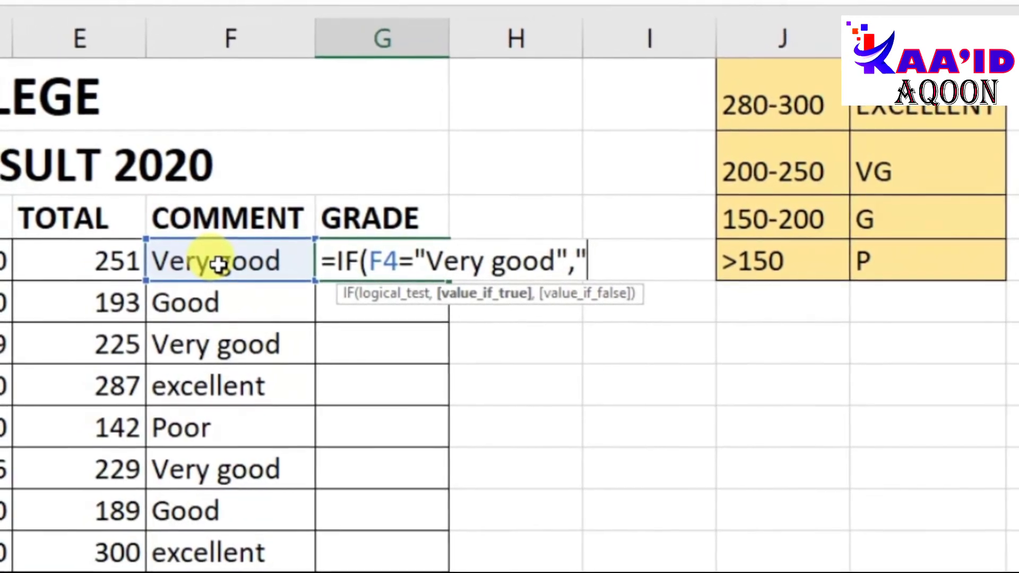
pyautogui.write('A"')
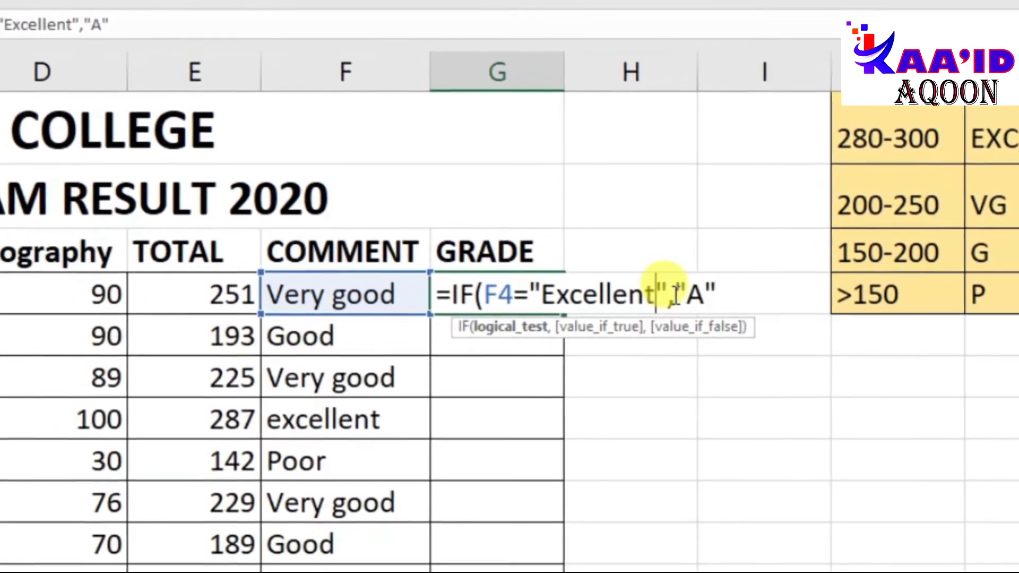
# Add a nested IF in G4 mapping a "Very good" comment to "B", then open a third IF.
pyautogui.click(674, 295)
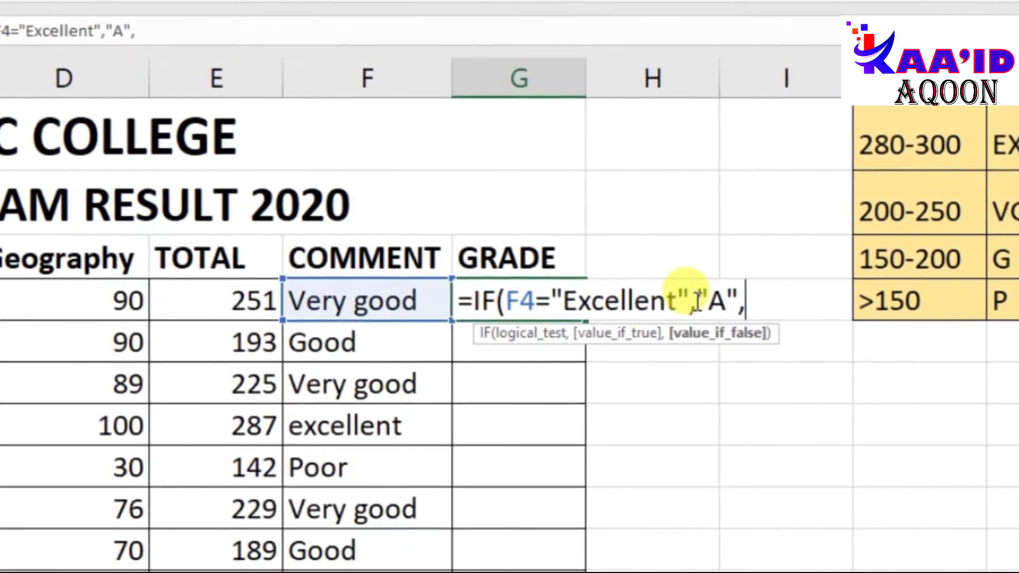
pyautogui.write('if')
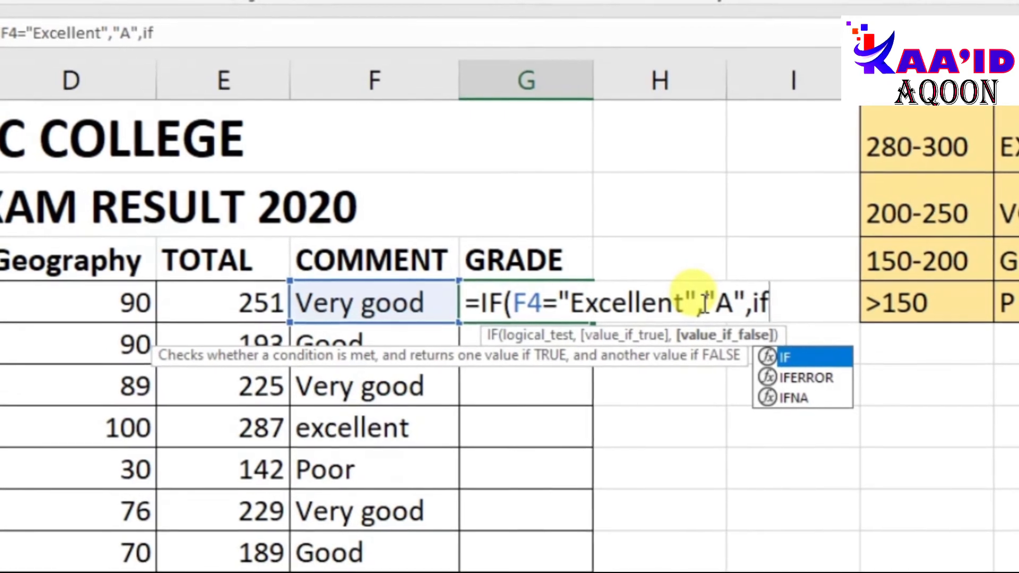
pyautogui.press('Tab')
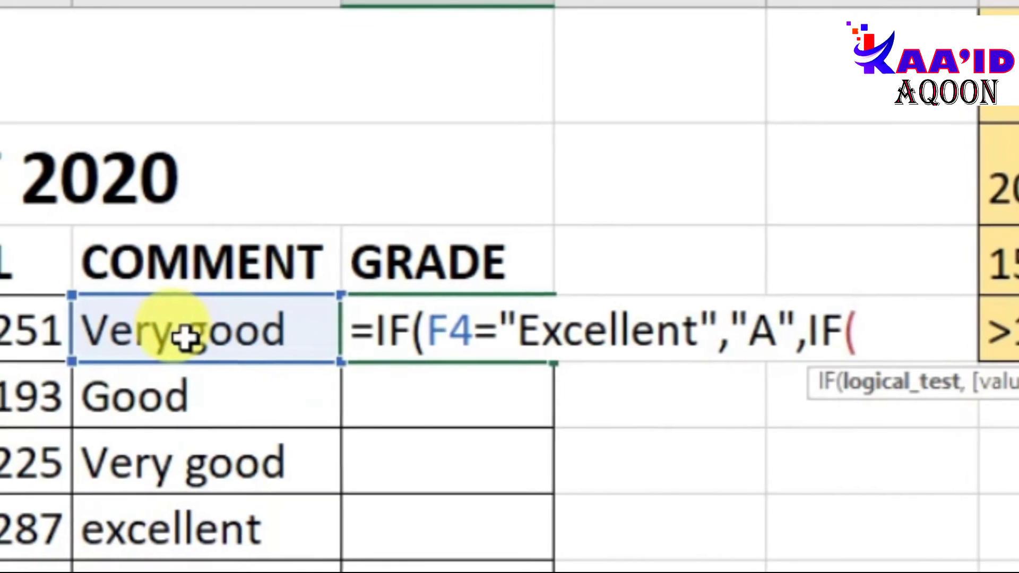
pyautogui.click(186, 335)
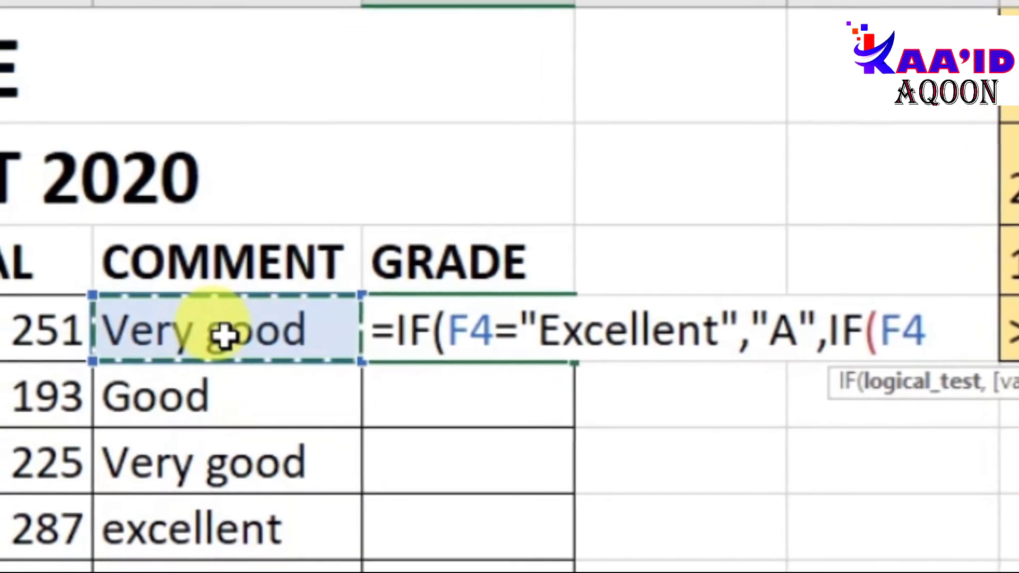
pyautogui.write('+')
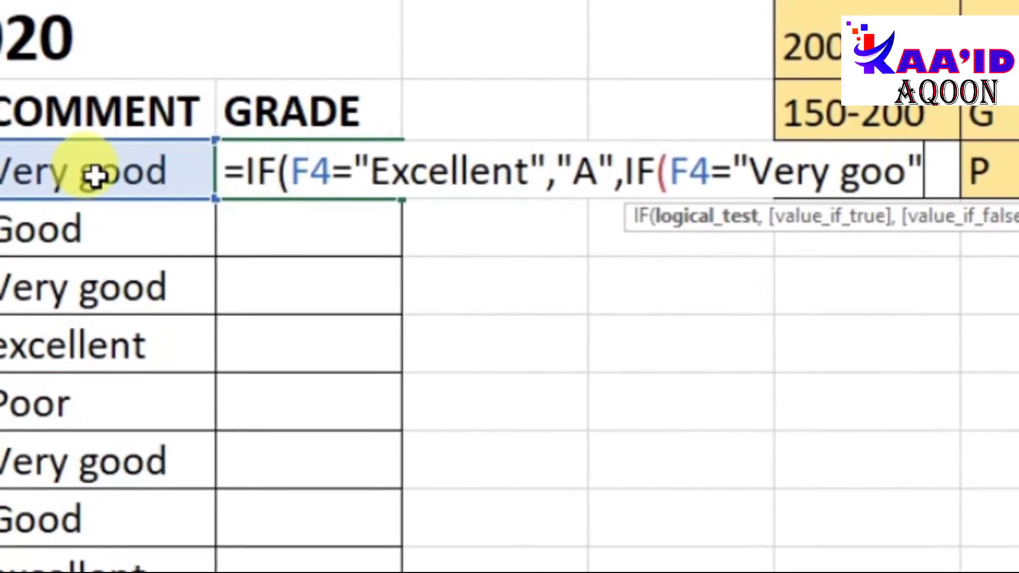
pyautogui.write(',')
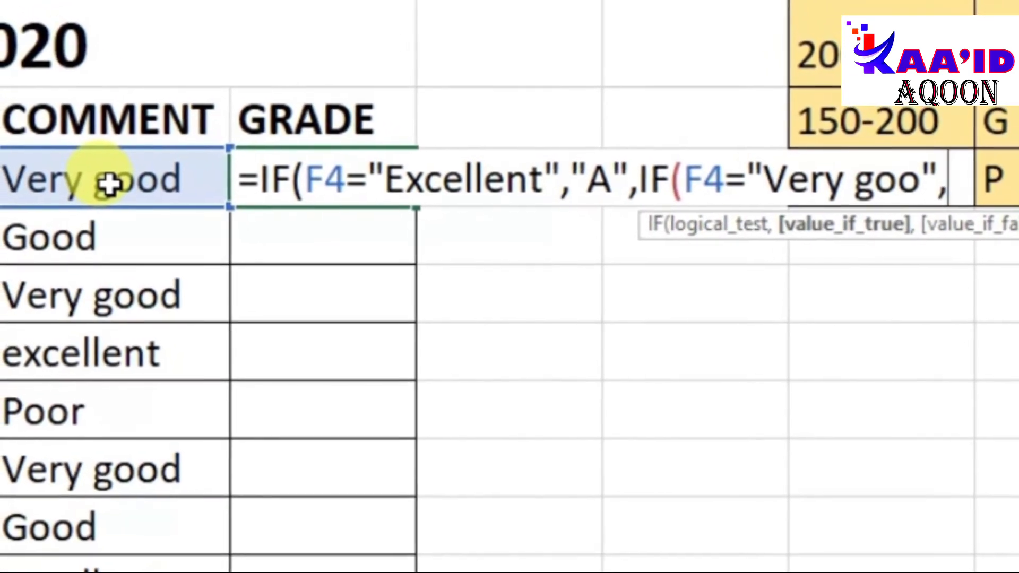
pyautogui.write('B')
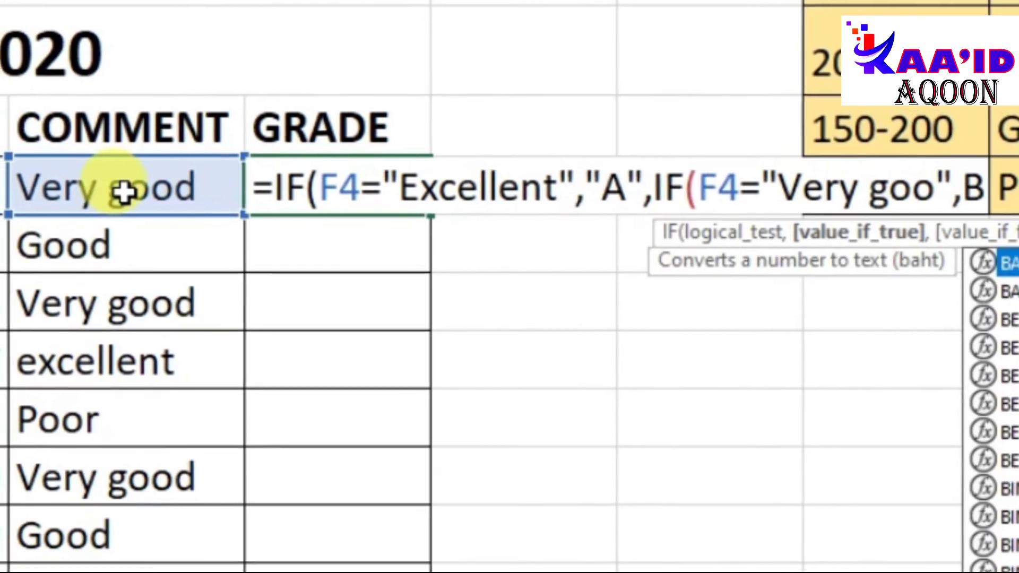
pyautogui.press('BackSpace')
pyautogui.write('"')
pyautogui.write('B')
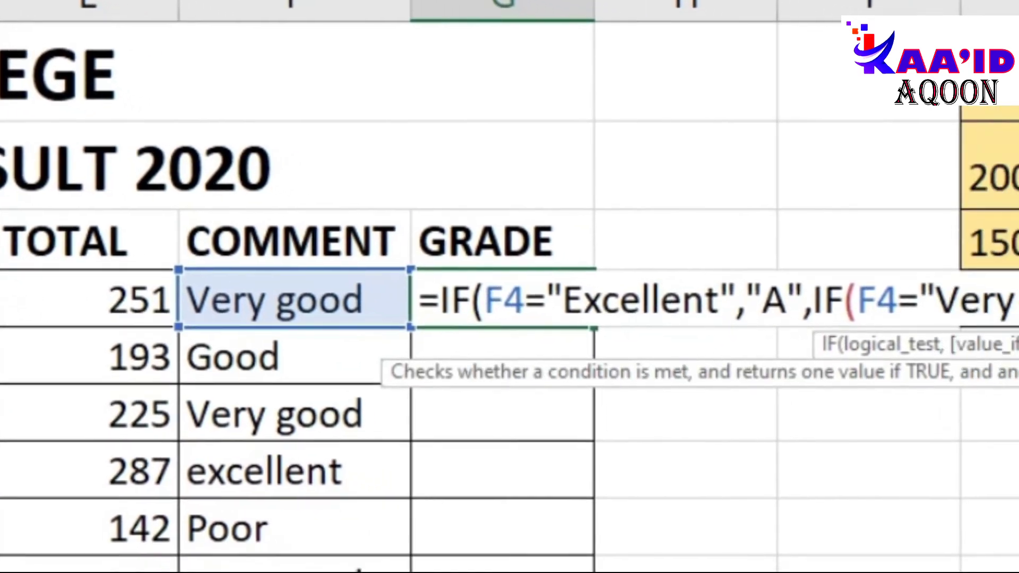
pyautogui.write('(')
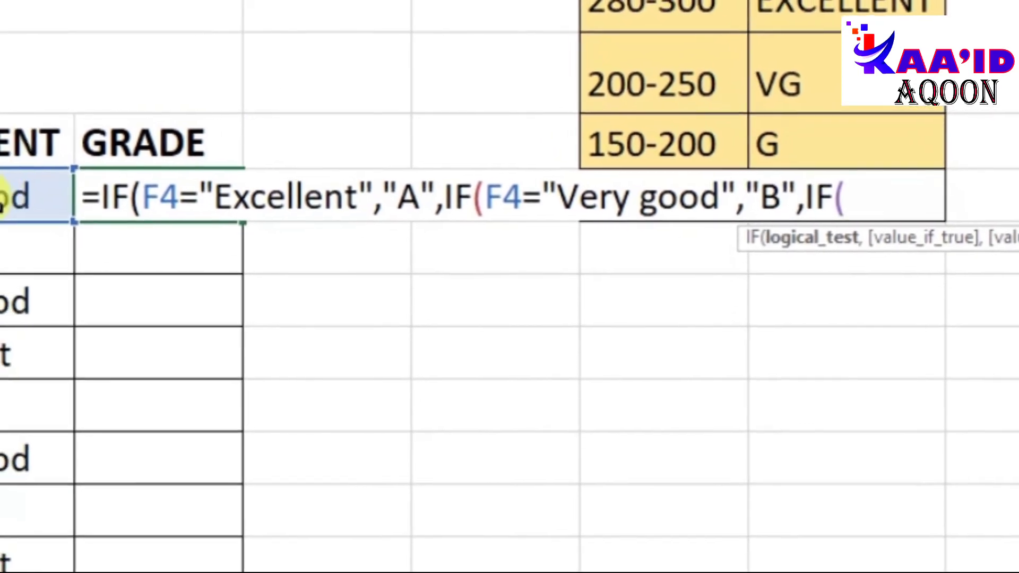
# Finish G4's formula with "Good" giving C and anything else F, so G4 shows B.
pyautogui.click(2, 196)
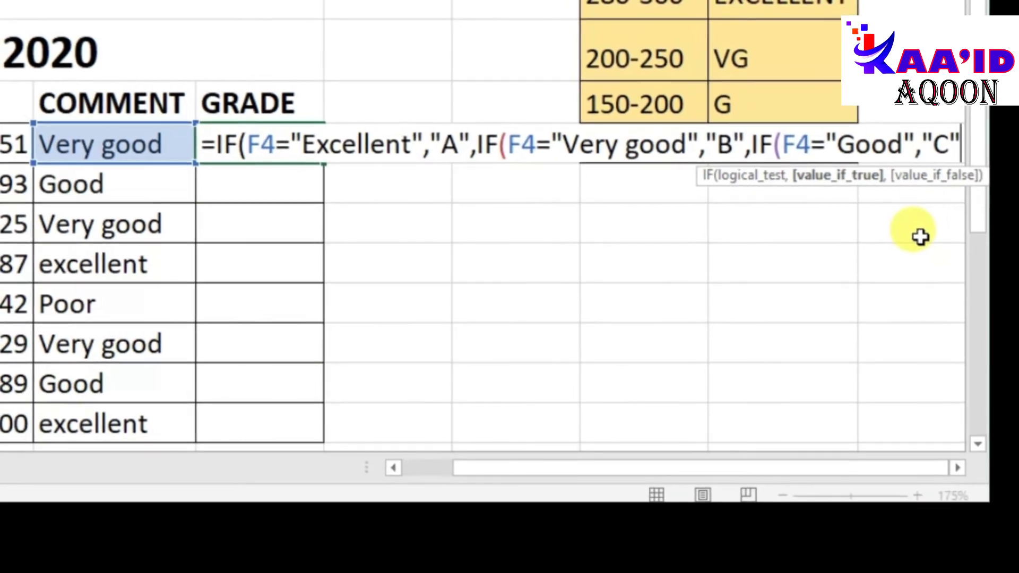
pyautogui.write(',')
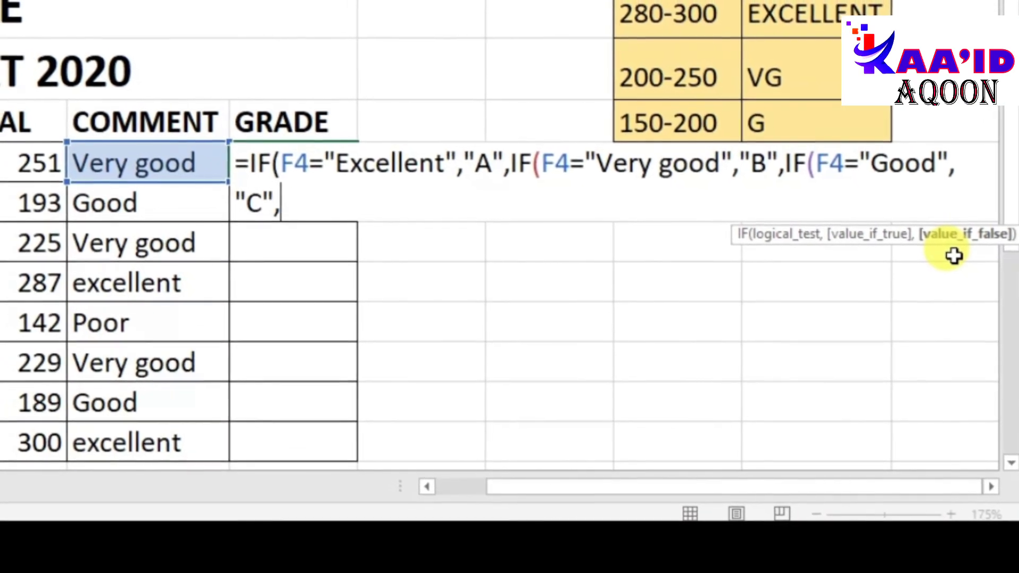
pyautogui.write('"F"')
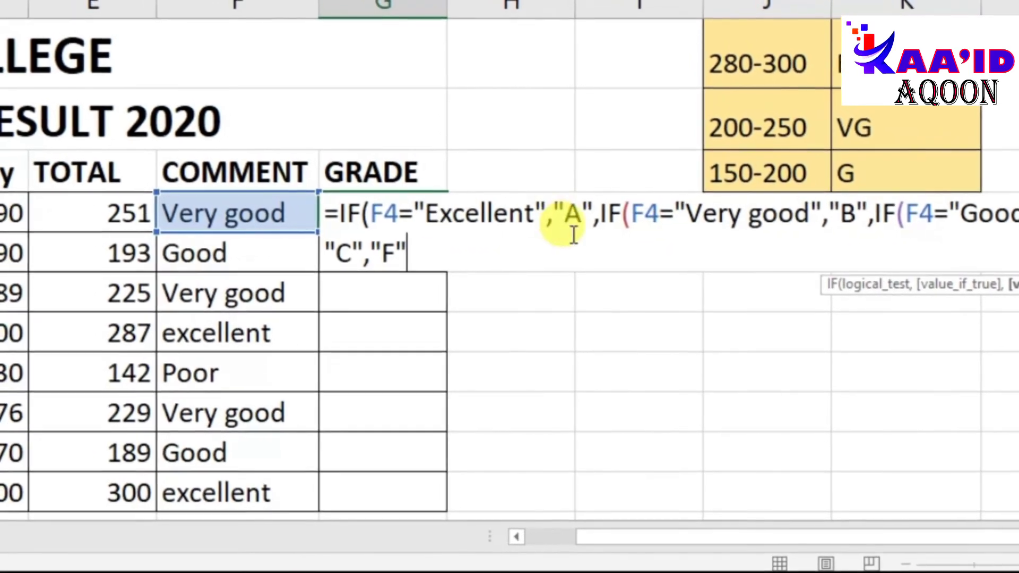
pyautogui.write(')))')
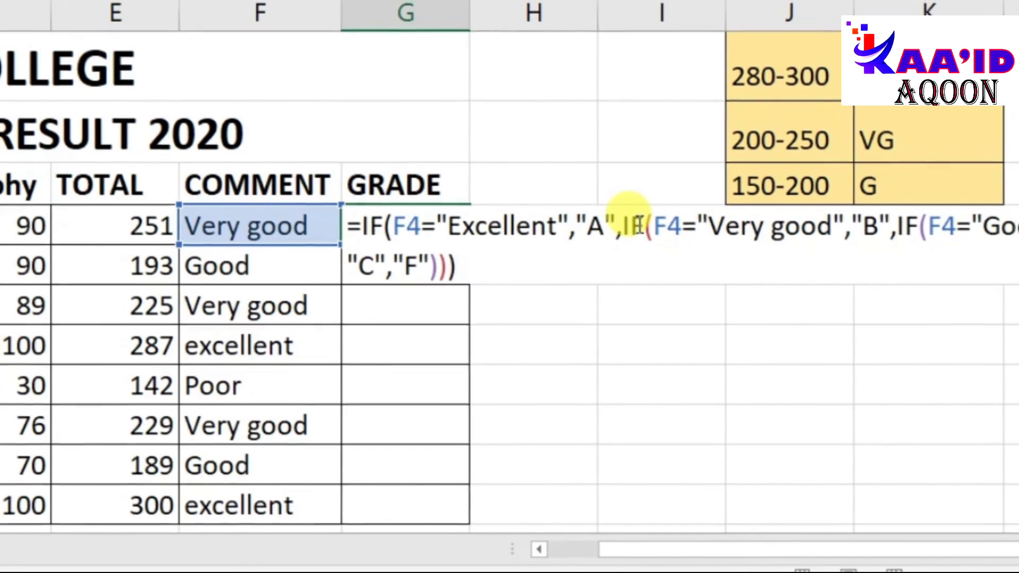
pyautogui.press('Return')
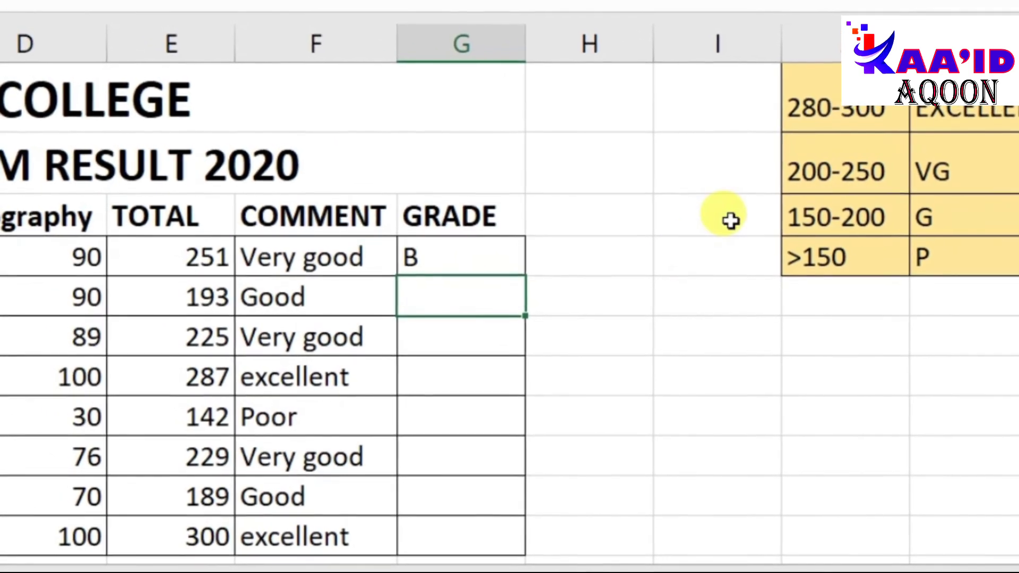
# Fill the G4 grade formula down through G11 and check the copied formula in G8.
pyautogui.click(446, 258)
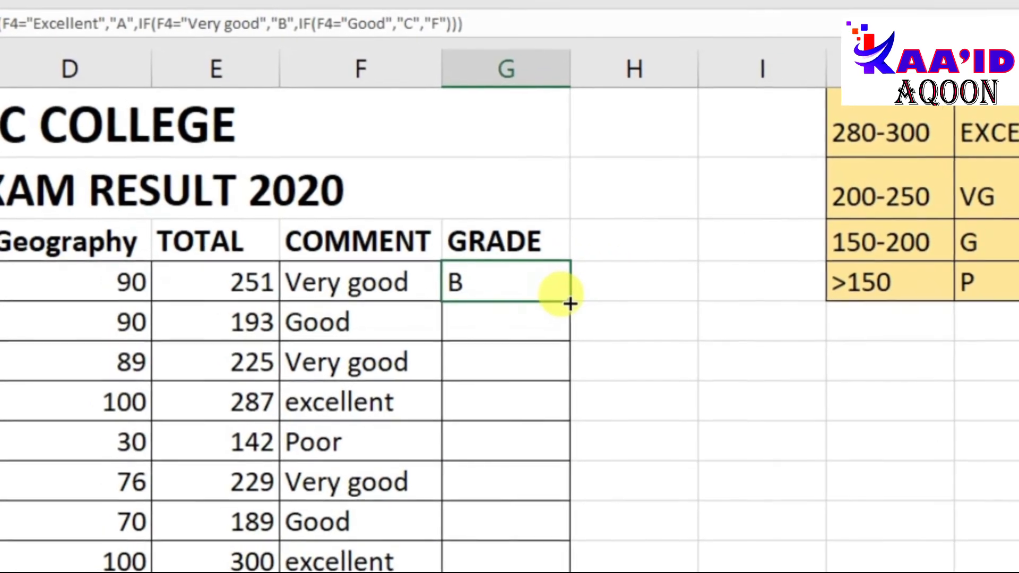
pyautogui.moveTo(576, 307); pyautogui.dragTo(571, 563)
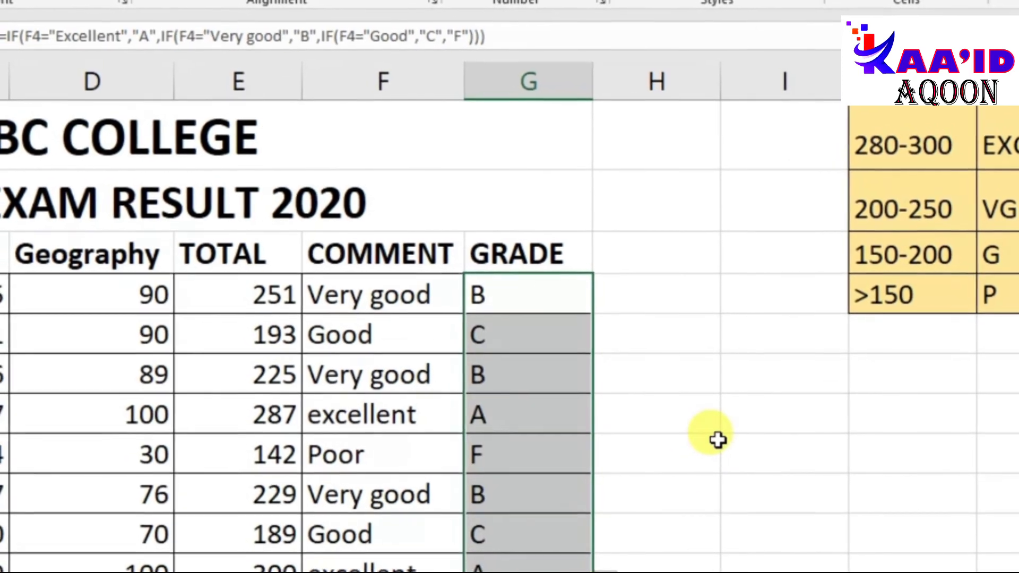
pyautogui.click(504, 462)
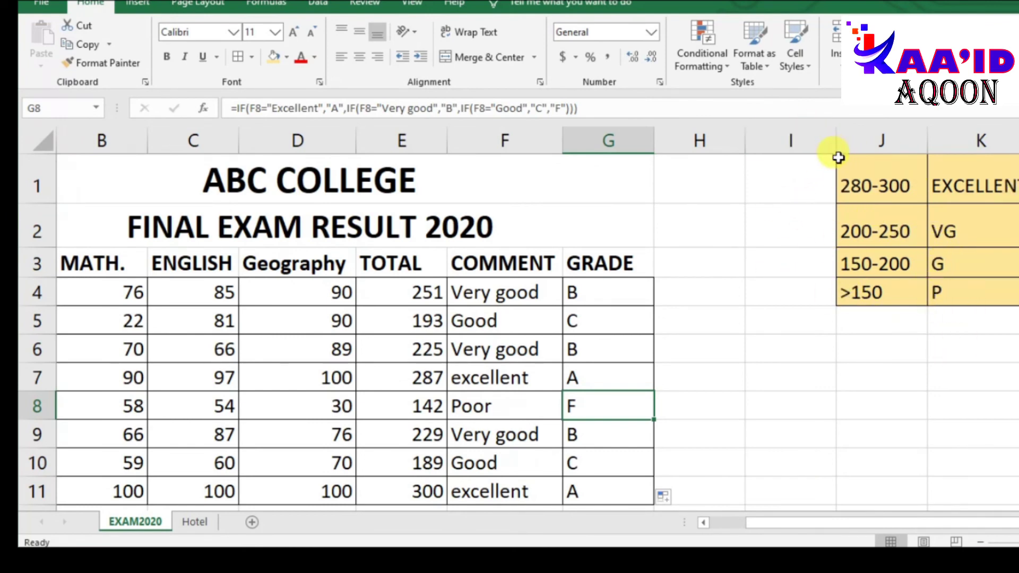
# Clear the contents of the J1:L6 score-range helper table.
pyautogui.moveTo(836, 158); pyautogui.dragTo(1015, 352)
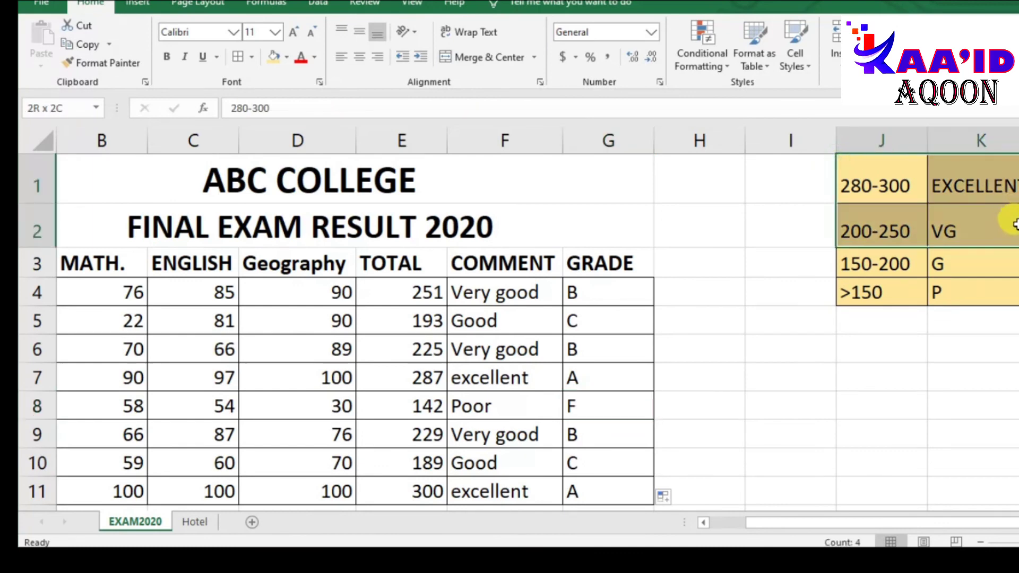
pyautogui.rightClick(924, 248)
pyautogui.click(982, 360)
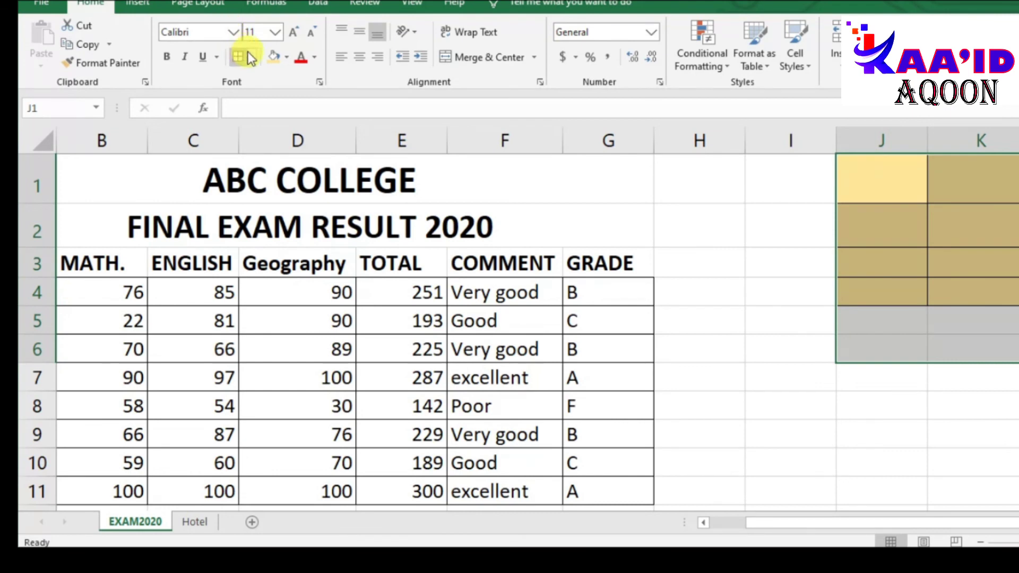
# Give the emptied helper table cells a white fill.
pyautogui.click(285, 57)
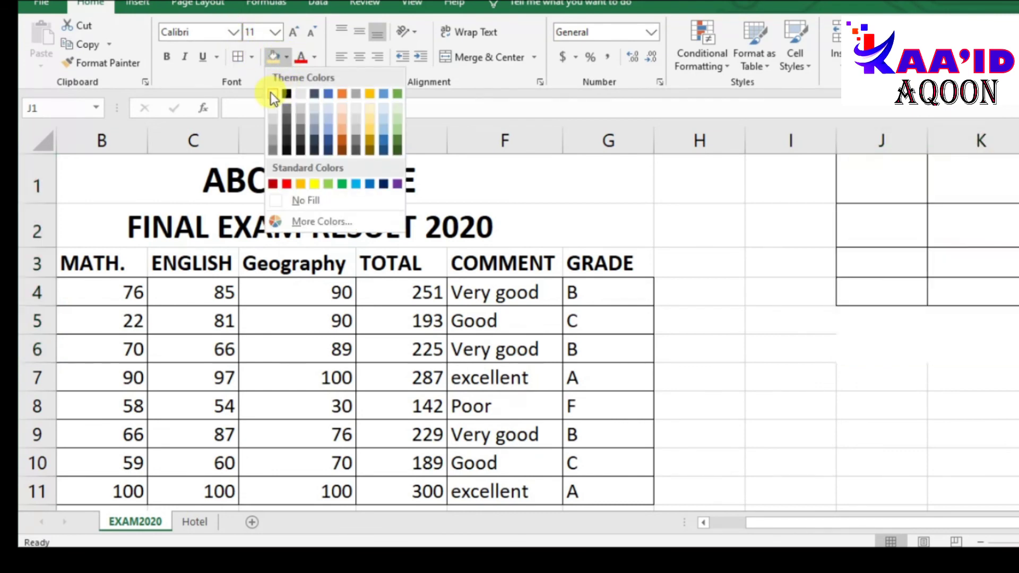
pyautogui.click(282, 94)
pyautogui.click(771, 405)
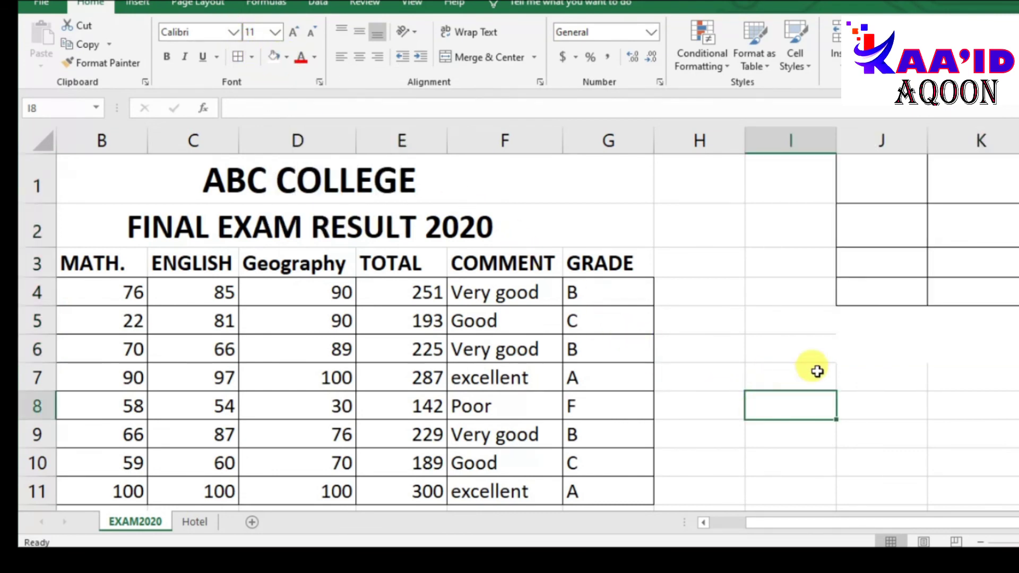
pyautogui.moveTo(761, 527); pyautogui.dragTo(628, 525)
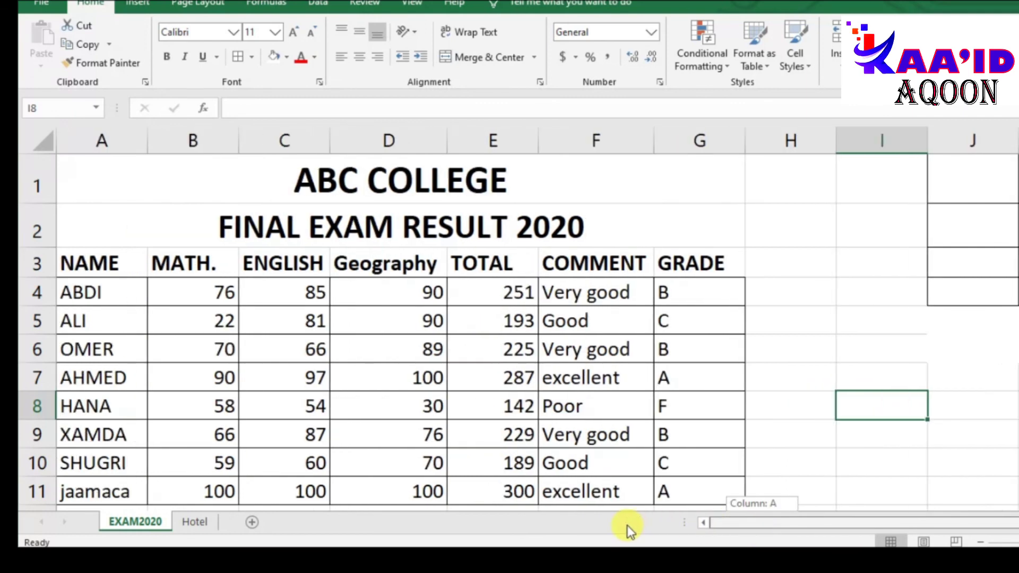
pyautogui.scroll(-1, 830, 324)
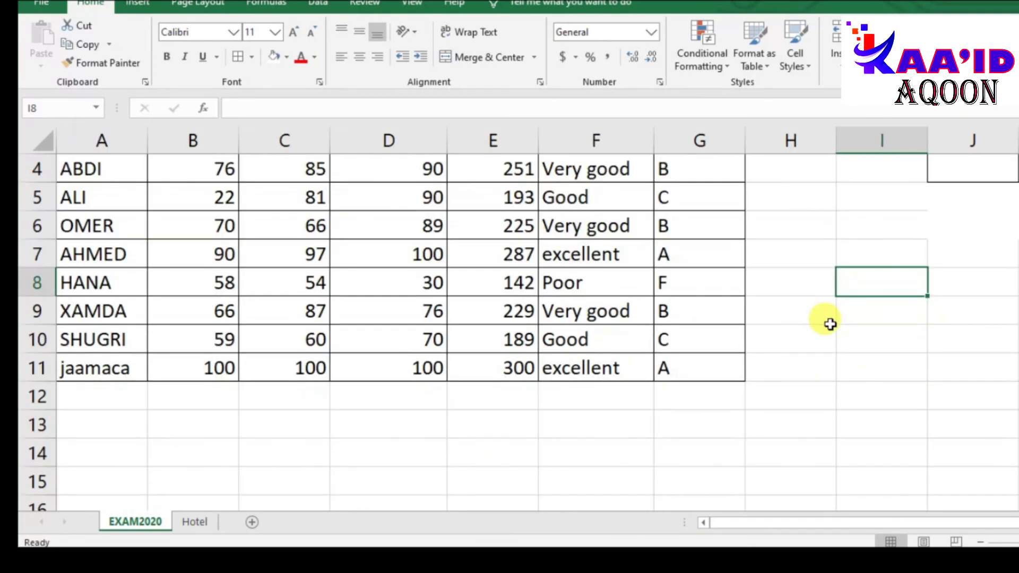
pyautogui.scroll(1, 836, 326)
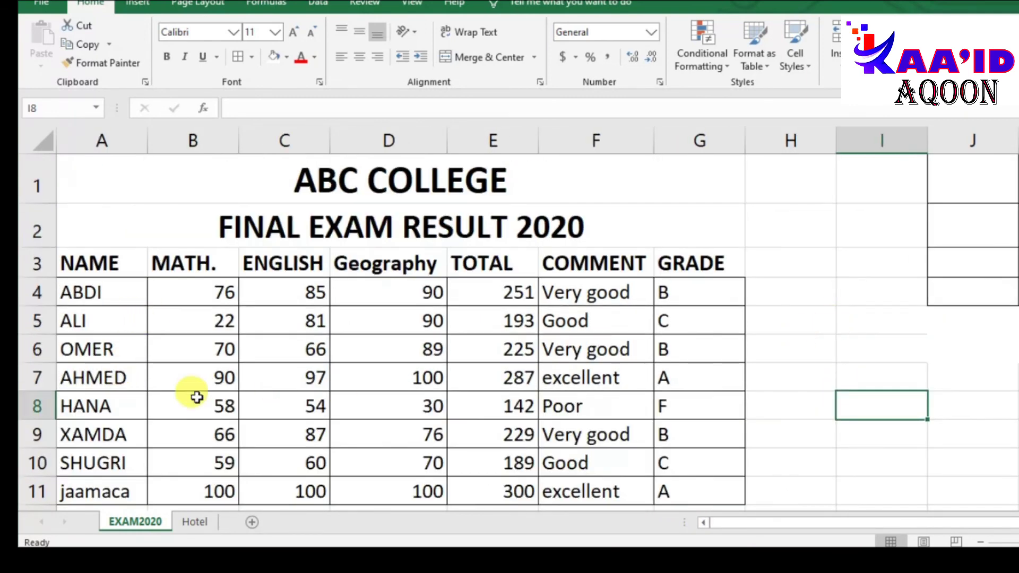
pyautogui.scroll(-1, 406, 335)
pyautogui.scroll(1, 406, 336)
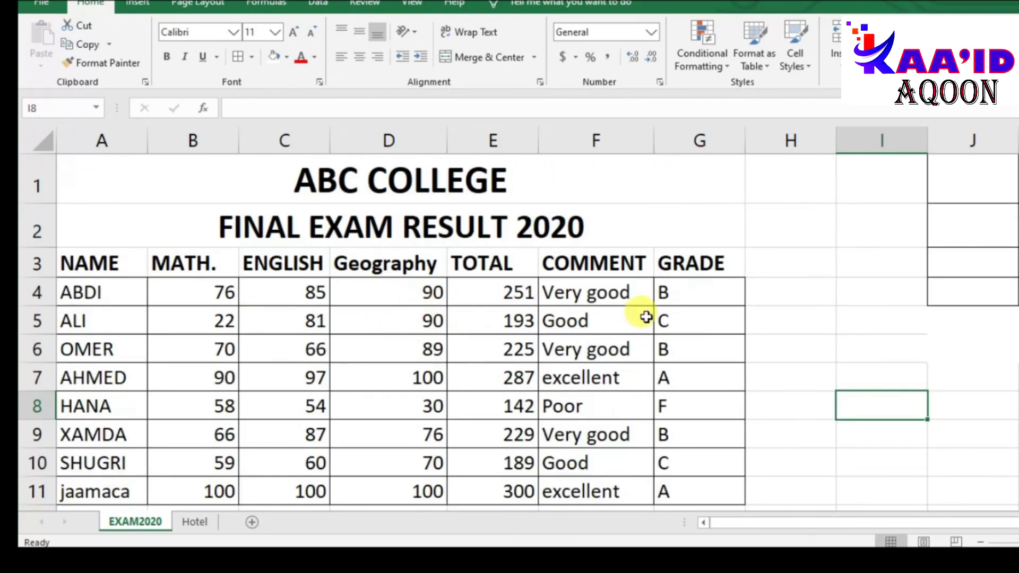